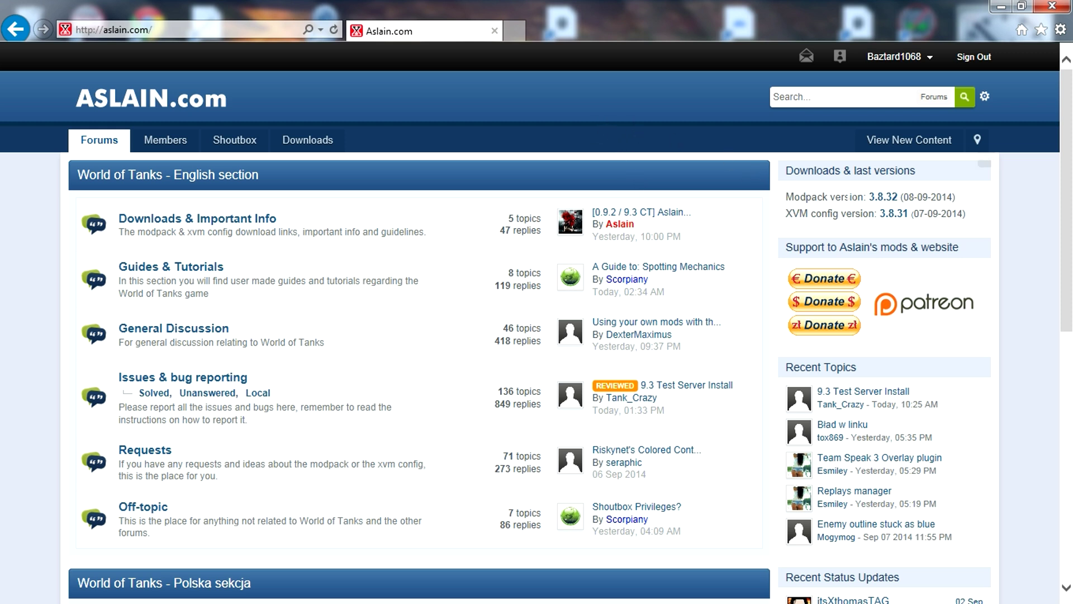
Step: Open the '[0.9.2 / 9.3 CT] Aslain...' latest-post topic in the Downloads & Important Info row
left_click(883, 199)
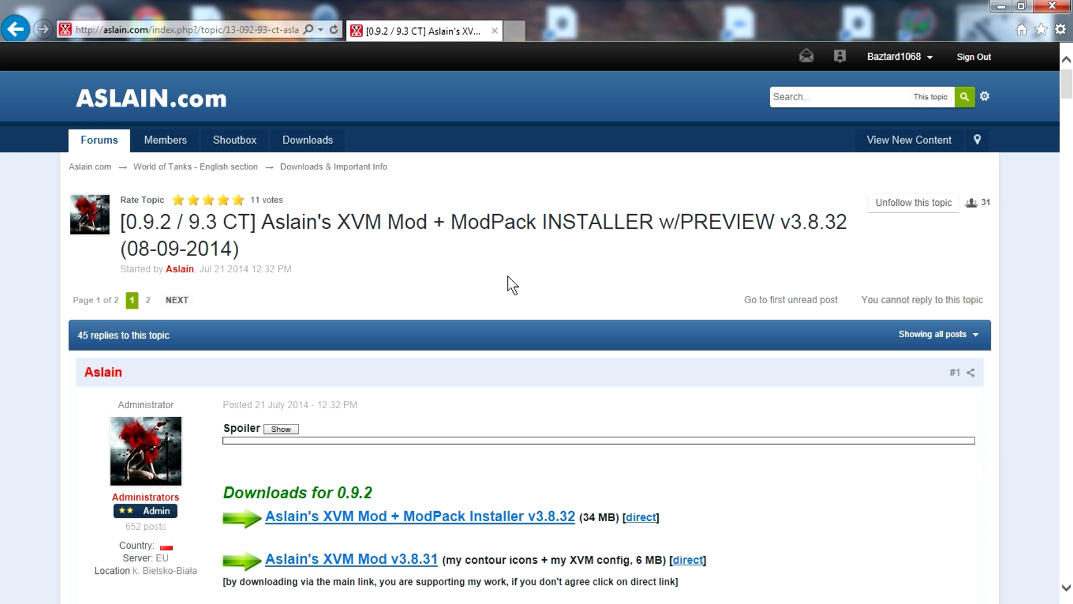
Step: Follow the 'Aslain's XVM Mod + ModPack Installer v3.8.32' link under Downloads for 0.9.2
scroll(513, 285, "down", 3)
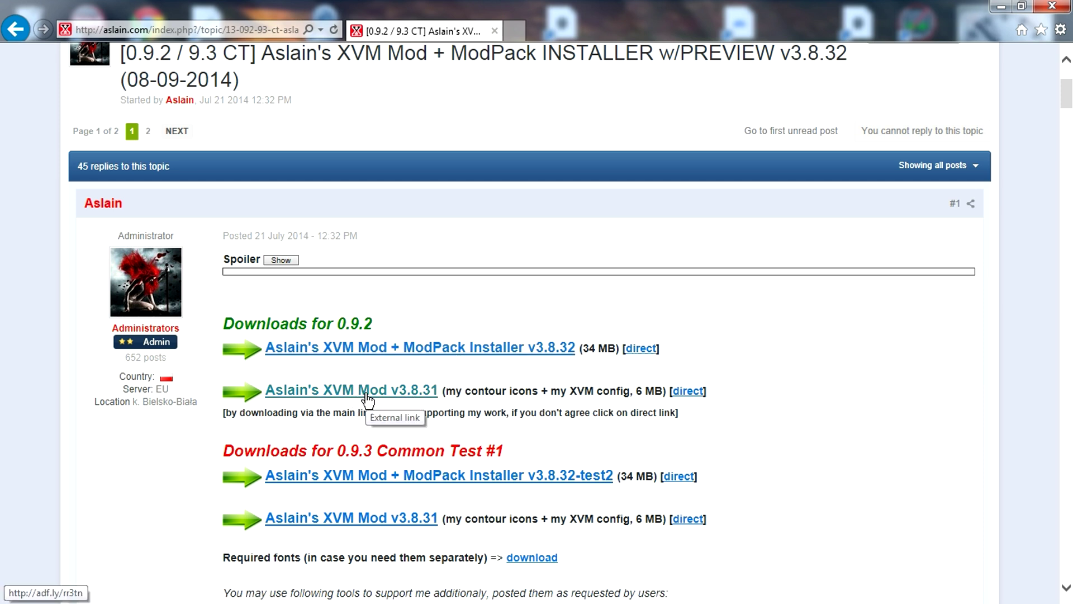
left_click(467, 348)
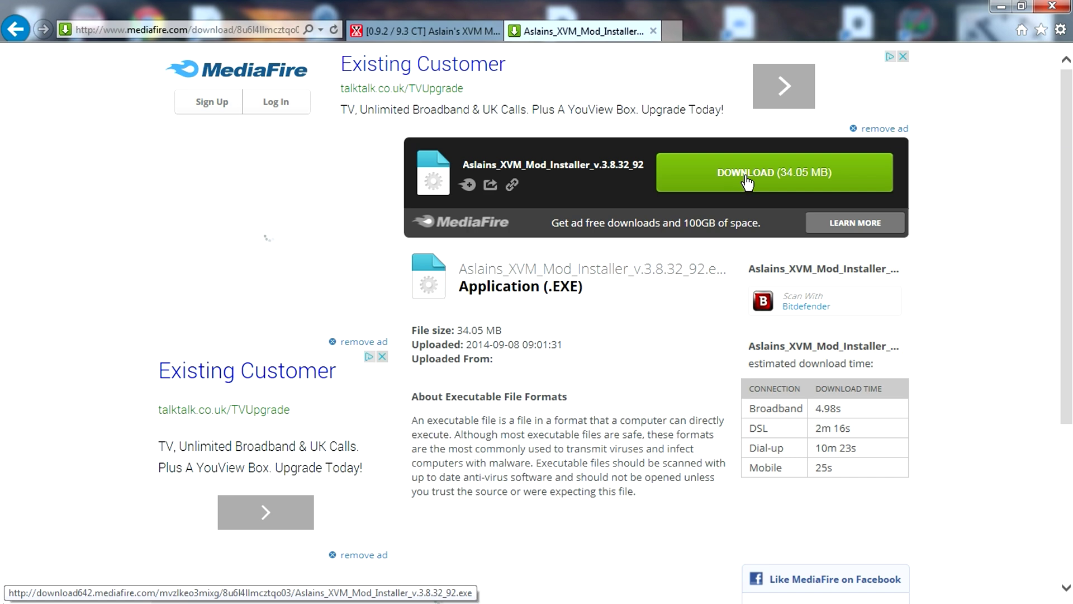
Step: Start the MediaFire download of the installer and dismiss the advertising popup
left_click(732, 174)
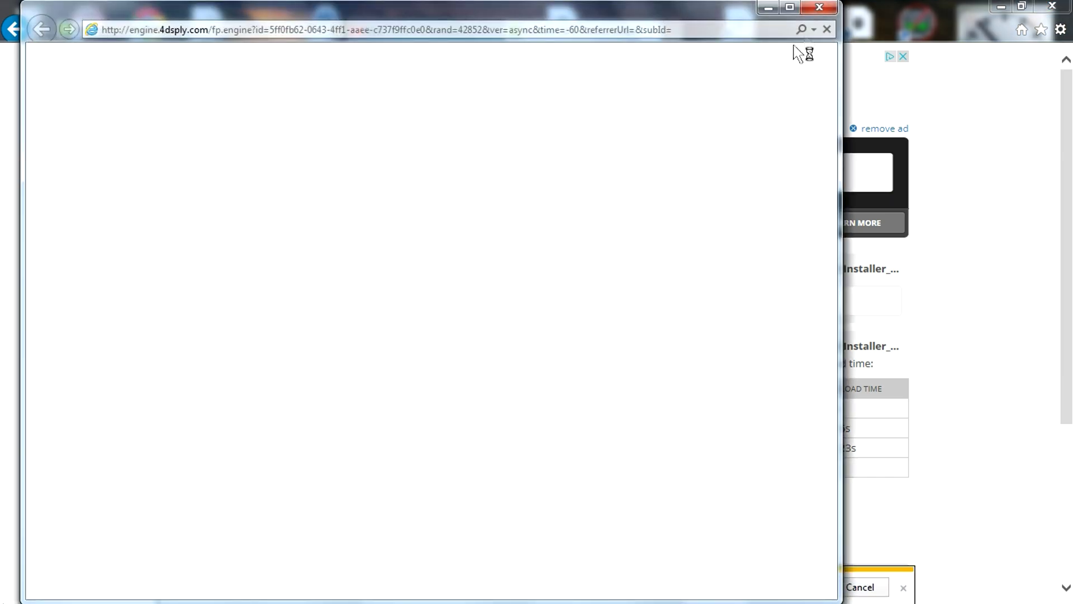
left_click(819, 7)
left_click(736, 587)
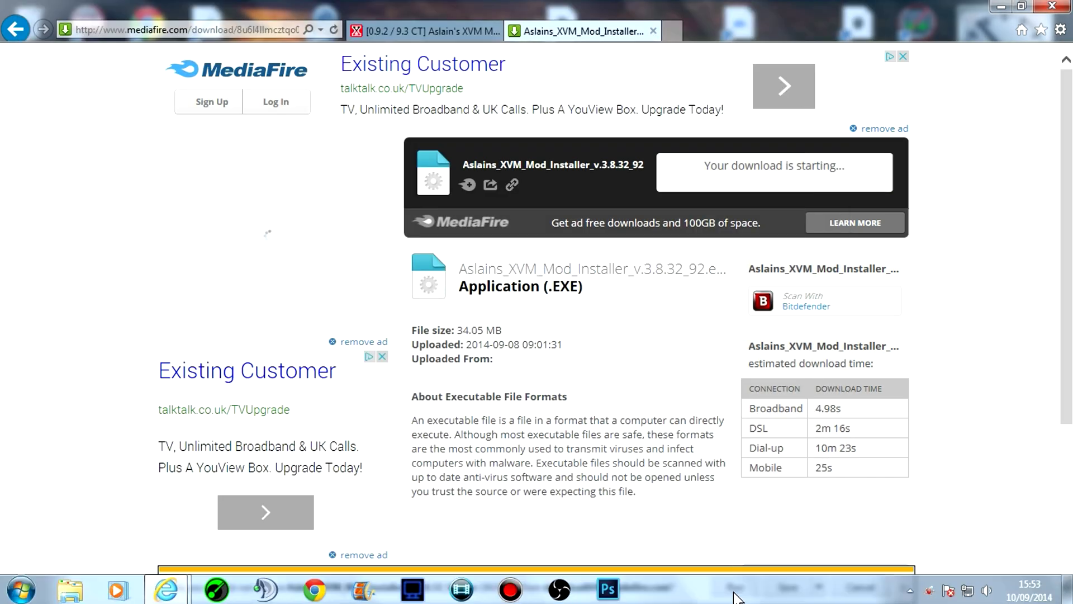
Step: Run Aslain's XVM Mod installer once the download completes
left_click(735, 586)
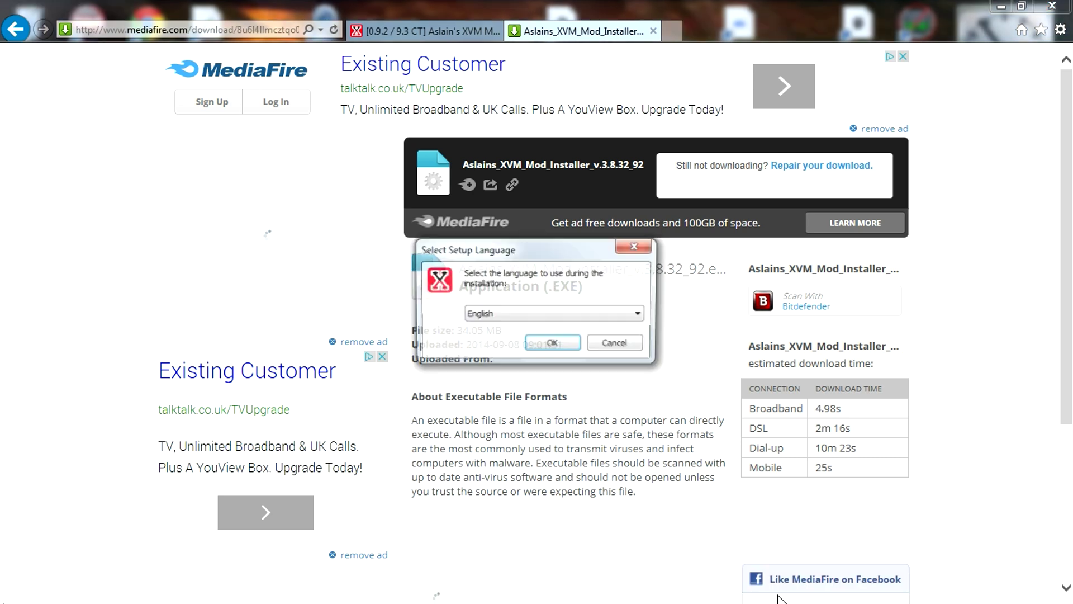
Step: Minimize the browser and confirm English as the setup language
left_click(1002, 7)
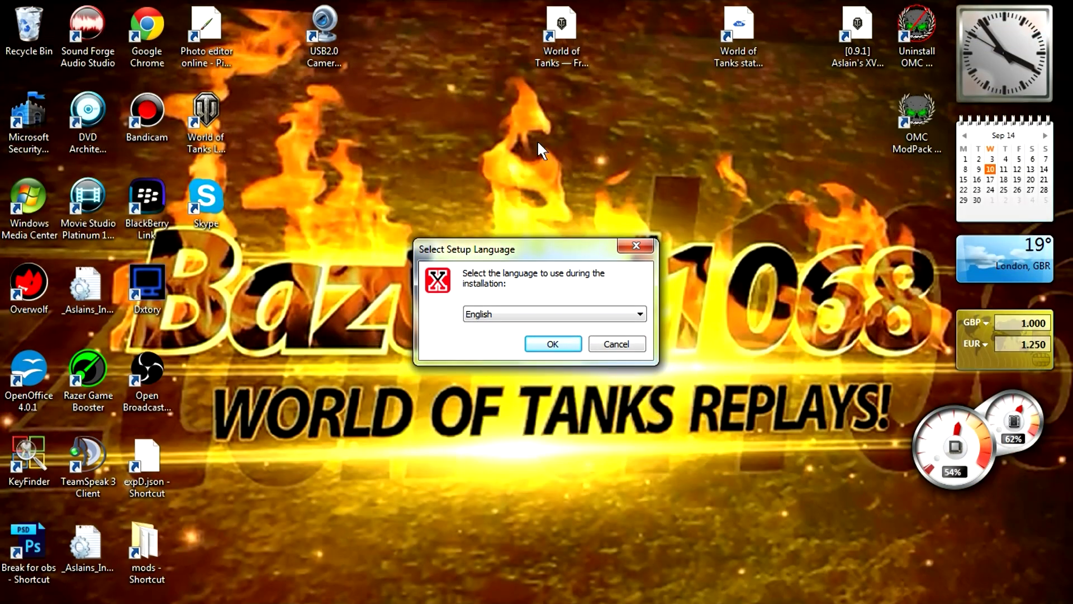
left_click(643, 317)
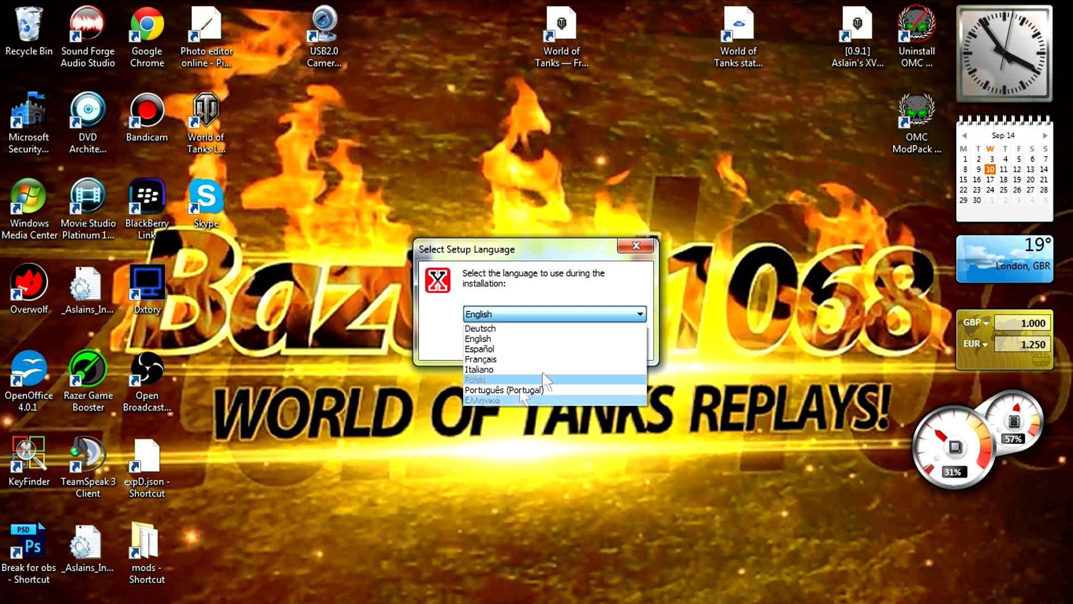
left_click(640, 314)
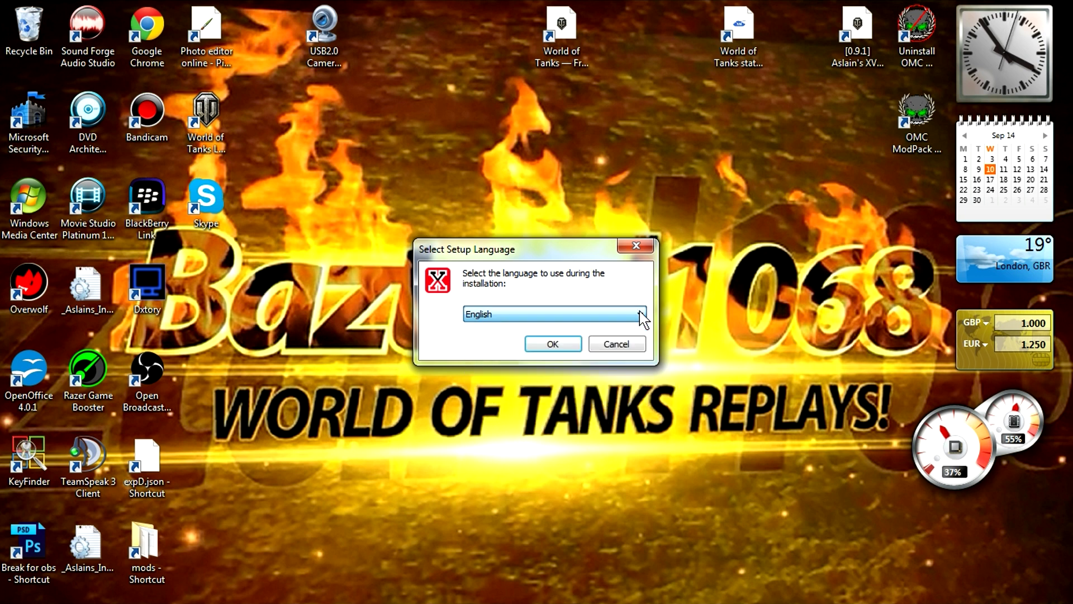
left_click(557, 350)
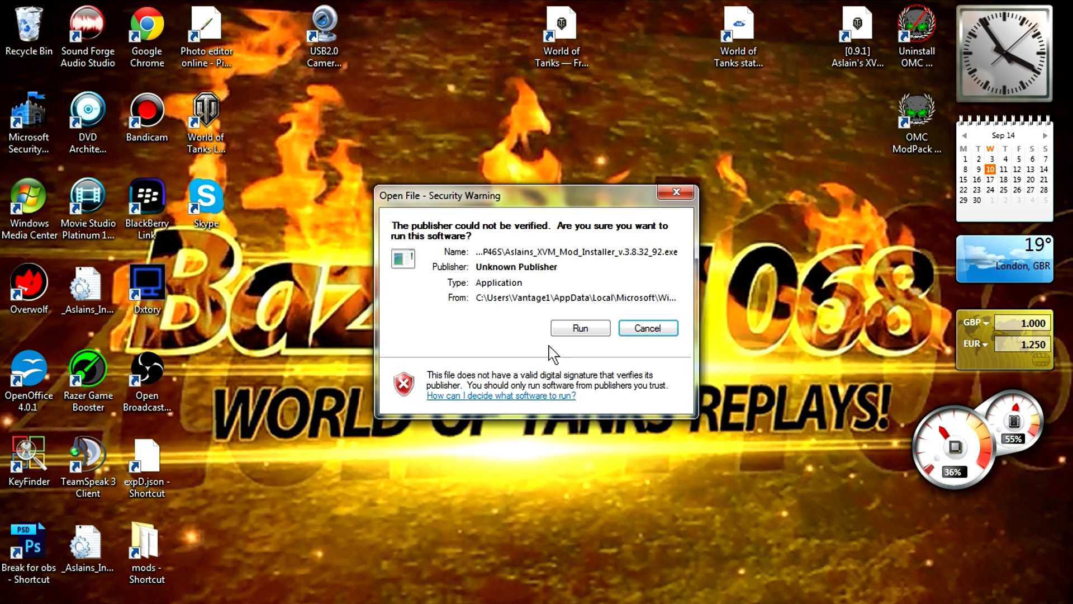
Step: Allow the unverified installer to run and advance past the welcome, license and information pages
left_click(579, 328)
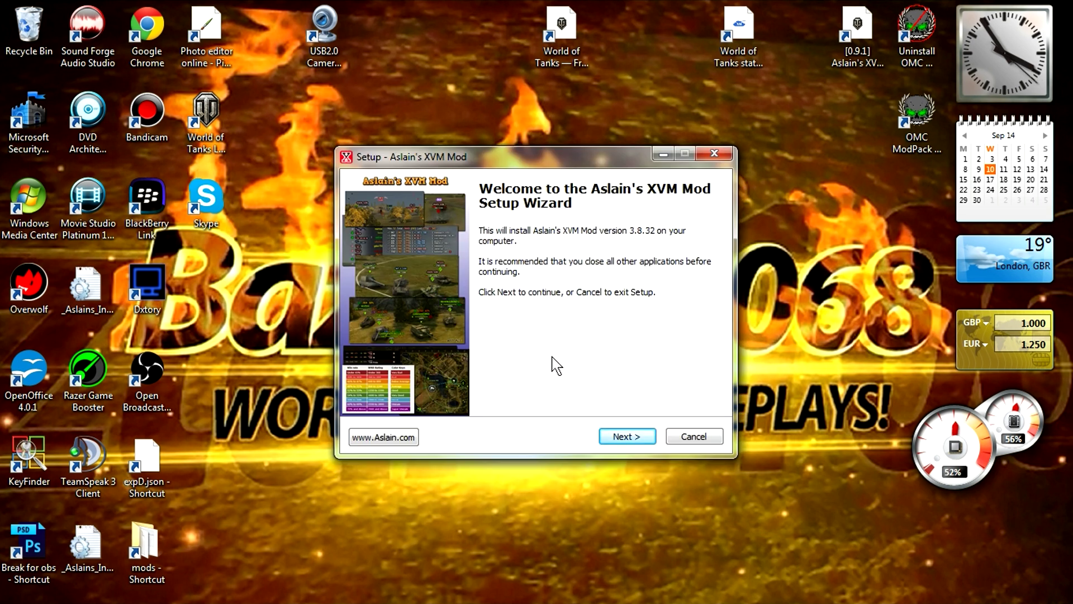
left_click(643, 441)
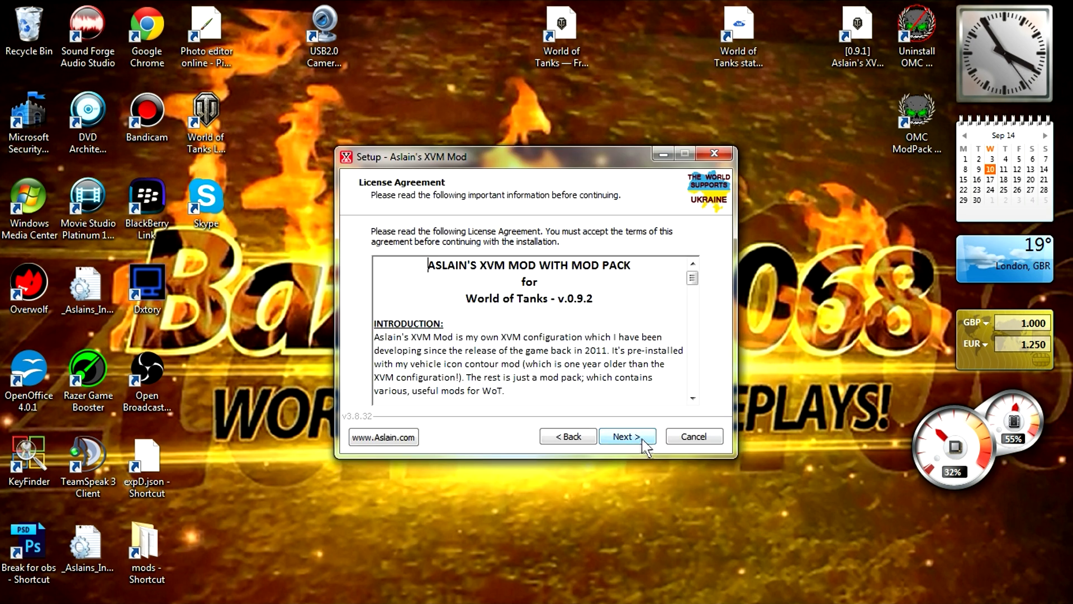
left_click(643, 444)
left_click(642, 441)
Step: Reach component selection, choose Green vs. Red, and show descriptions with an image preview
left_click(643, 441)
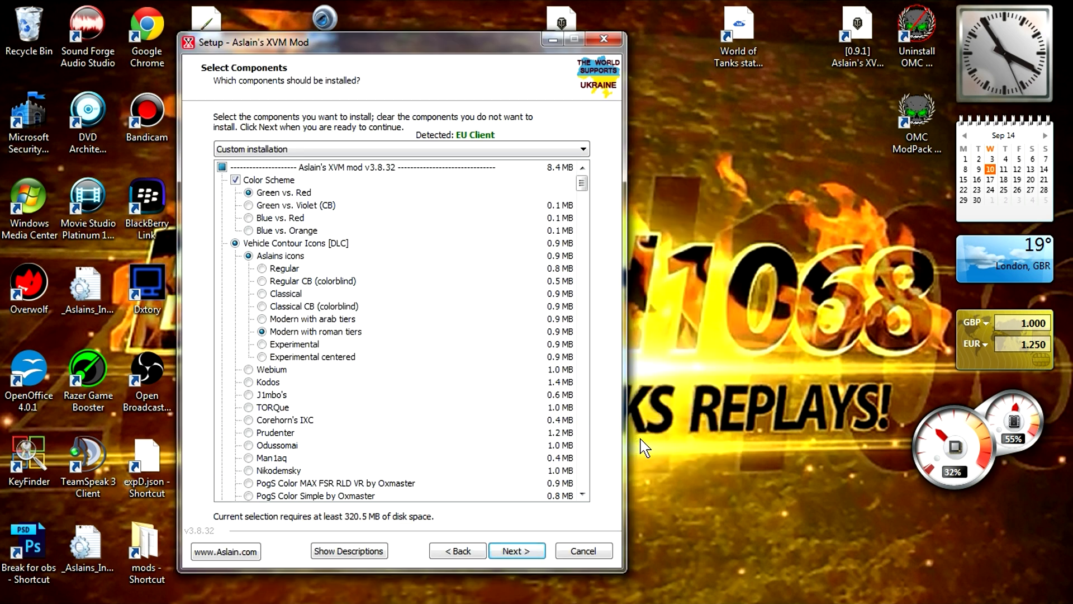
left_click(322, 193)
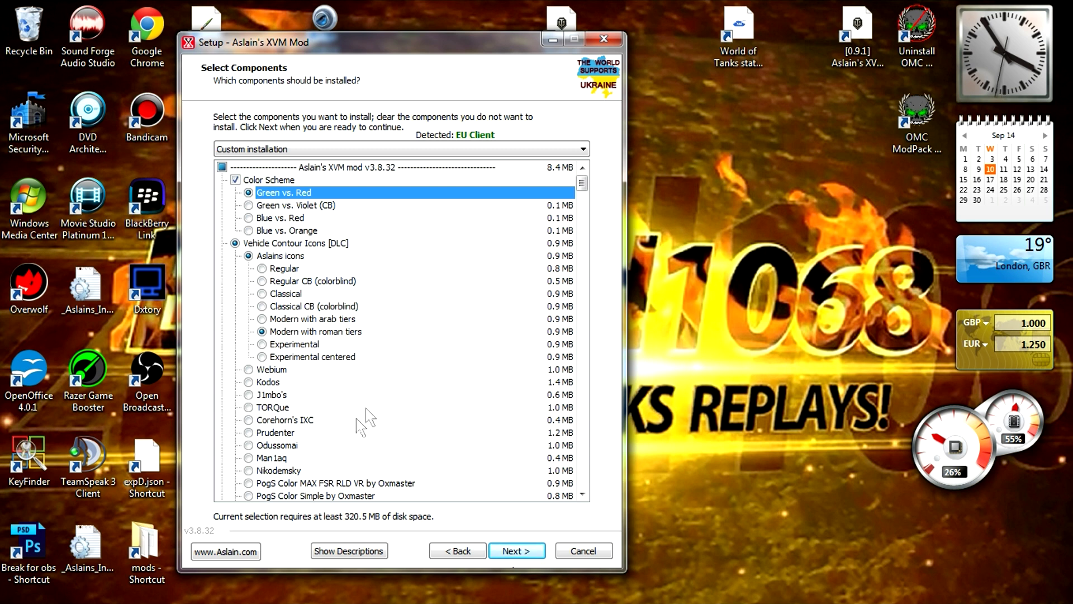
left_click(349, 552)
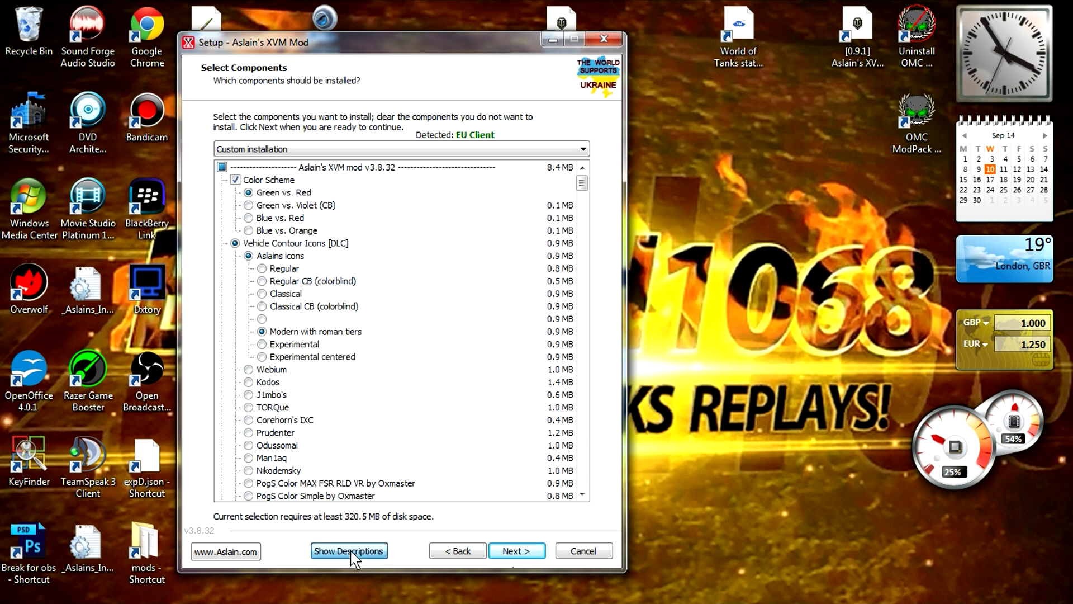
left_click(496, 479)
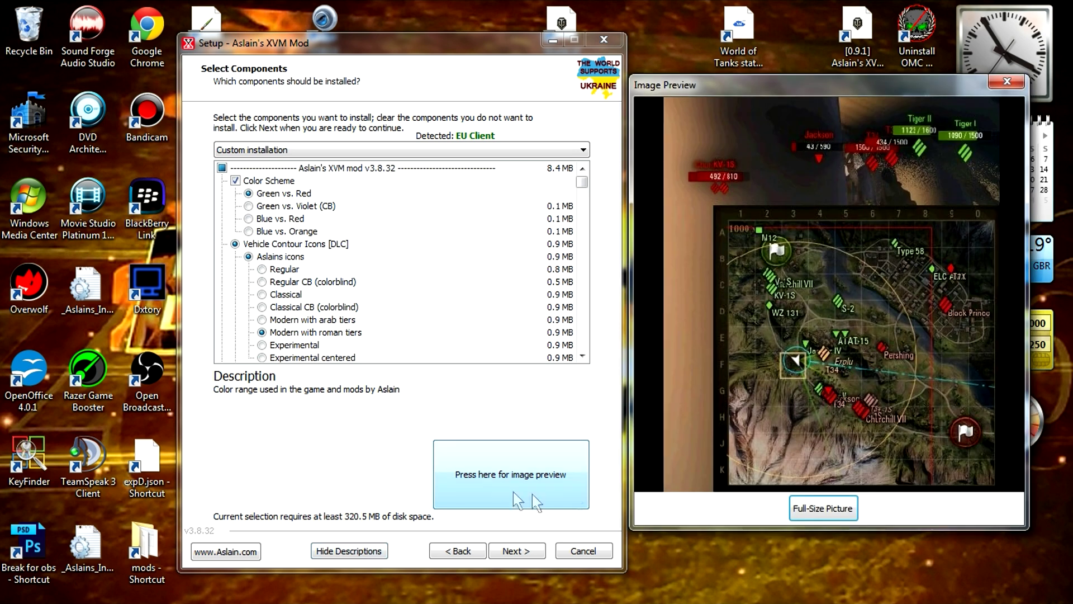
Step: Compare the four colour schemes, keep Green vs. Red, and pick Modern icons with roman tiers
left_click(266, 194)
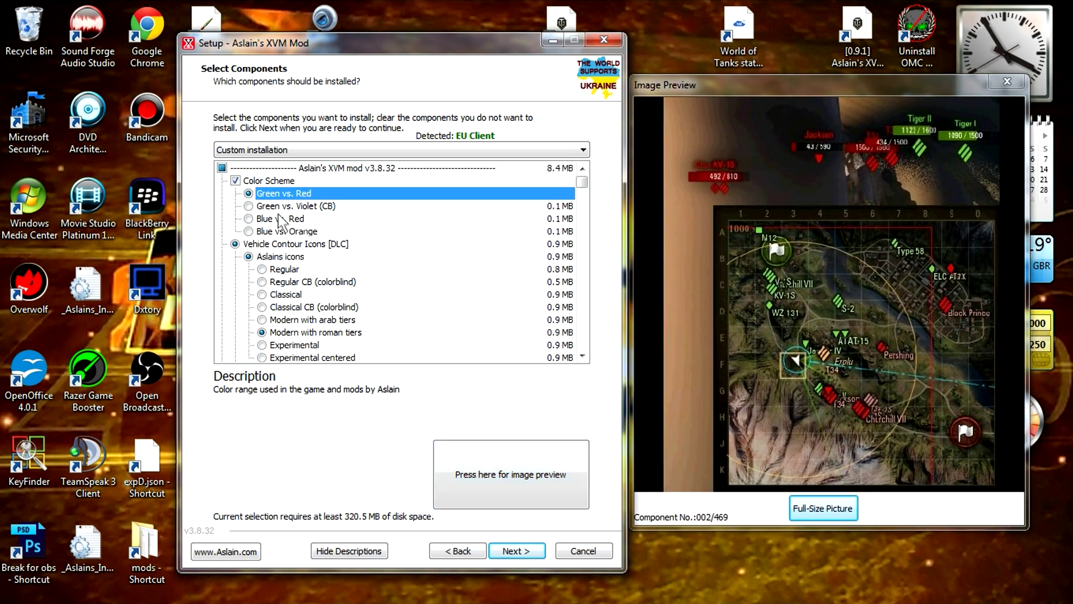
left_click(289, 207)
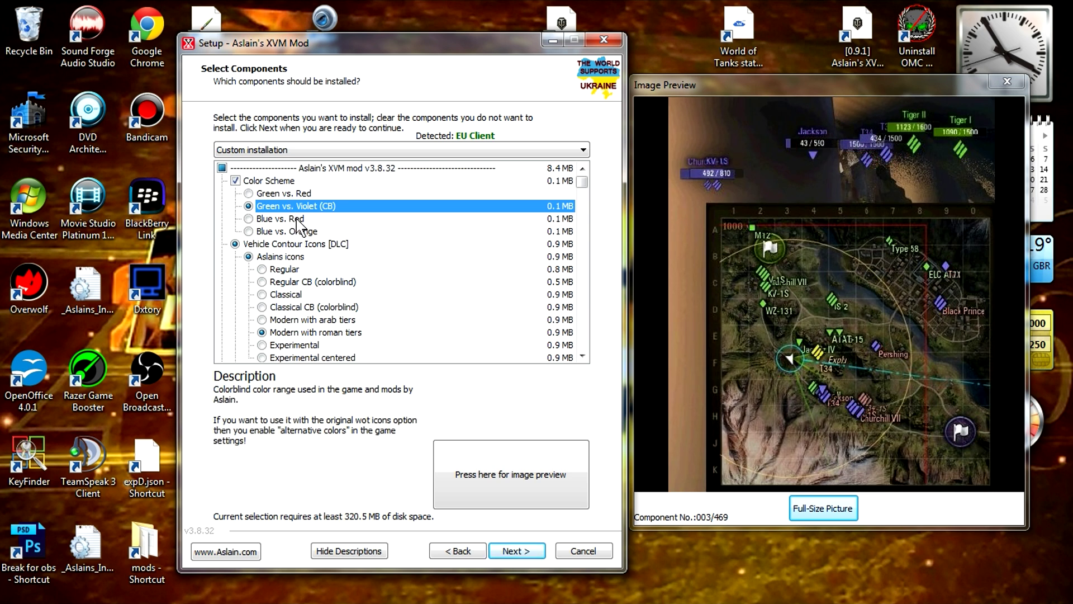
left_click(297, 219)
left_click(302, 231)
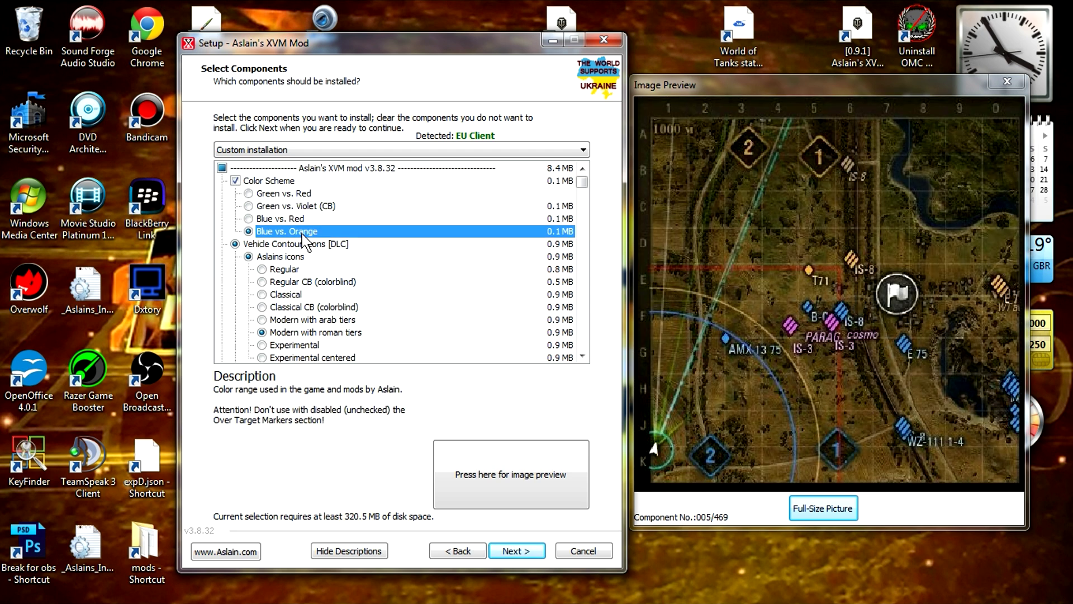
left_click(286, 195)
scroll(486, 259, "down", 1)
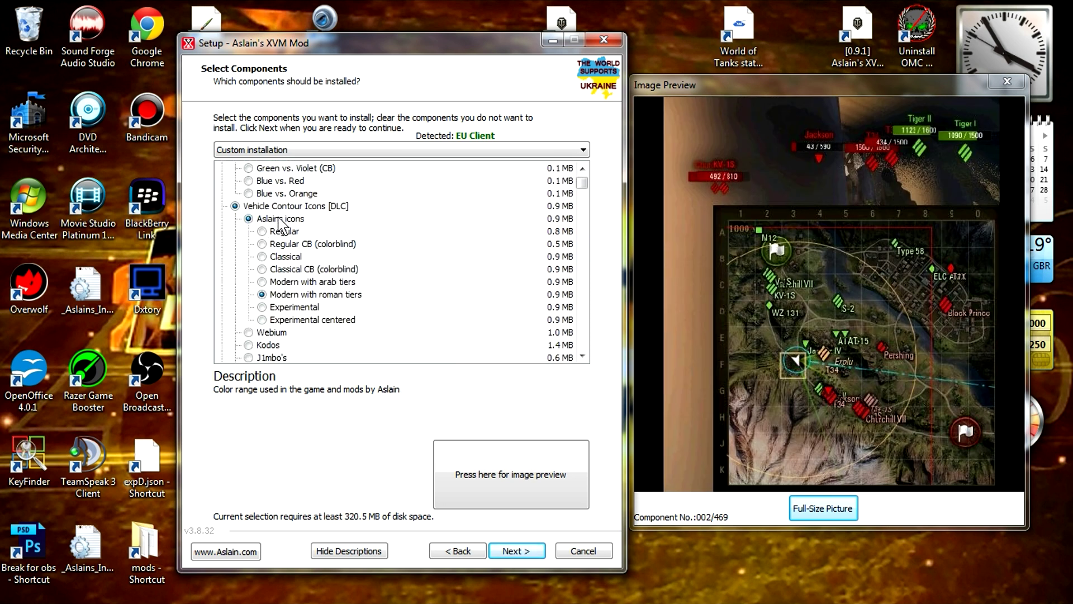
left_click(305, 294)
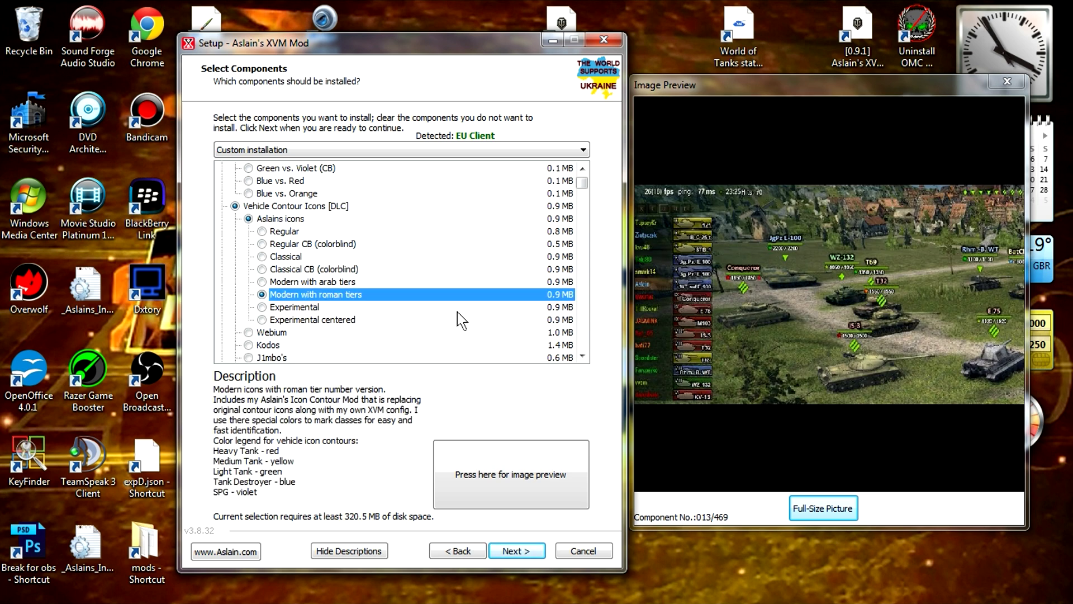
scroll(418, 275, "down", 2)
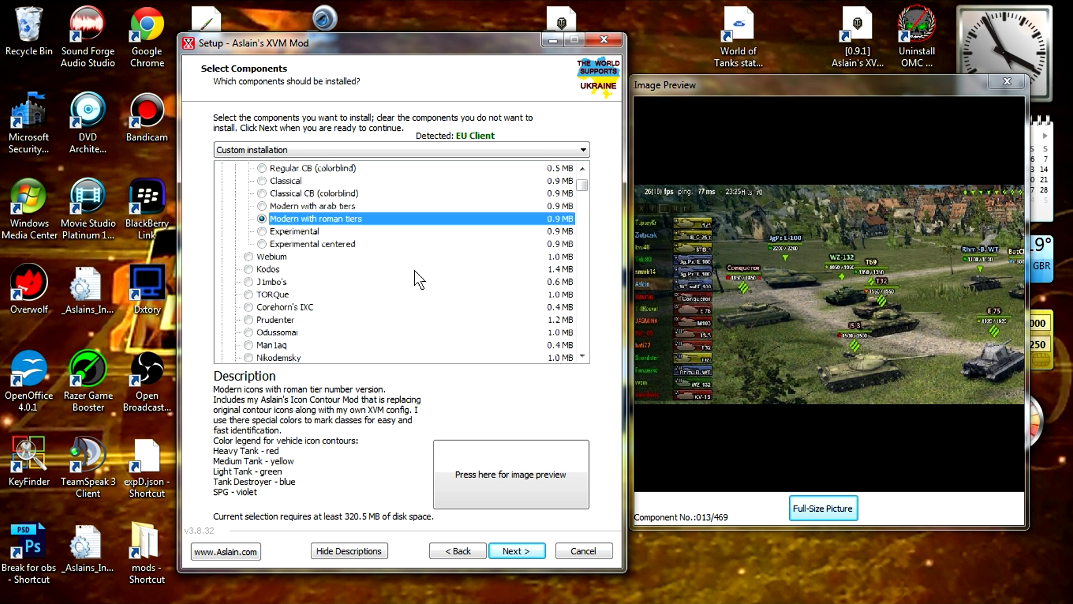
scroll(419, 278, "down", 2)
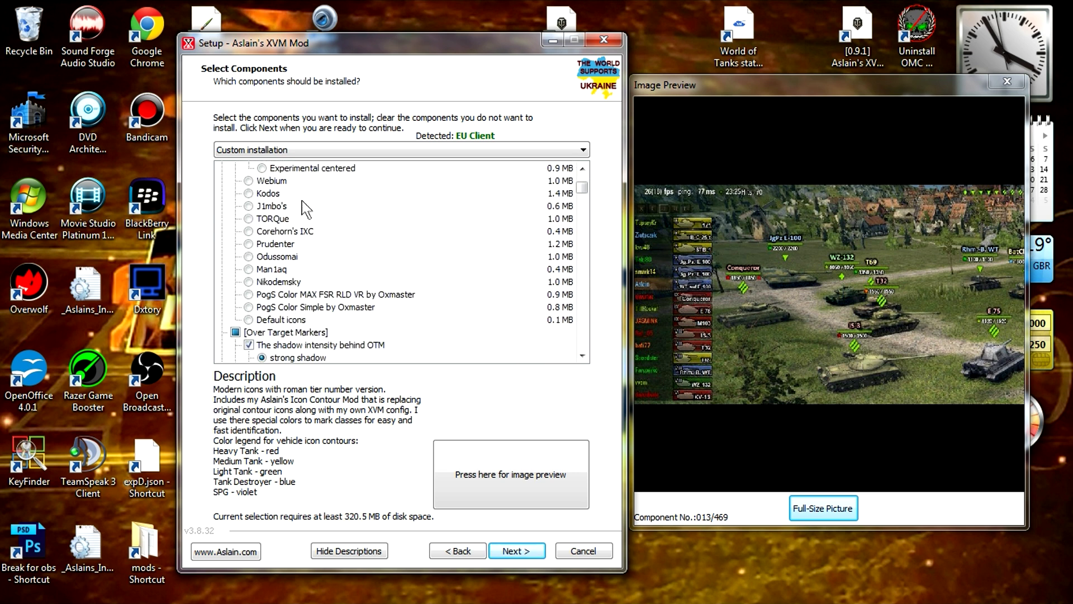
scroll(436, 313, "down", 1)
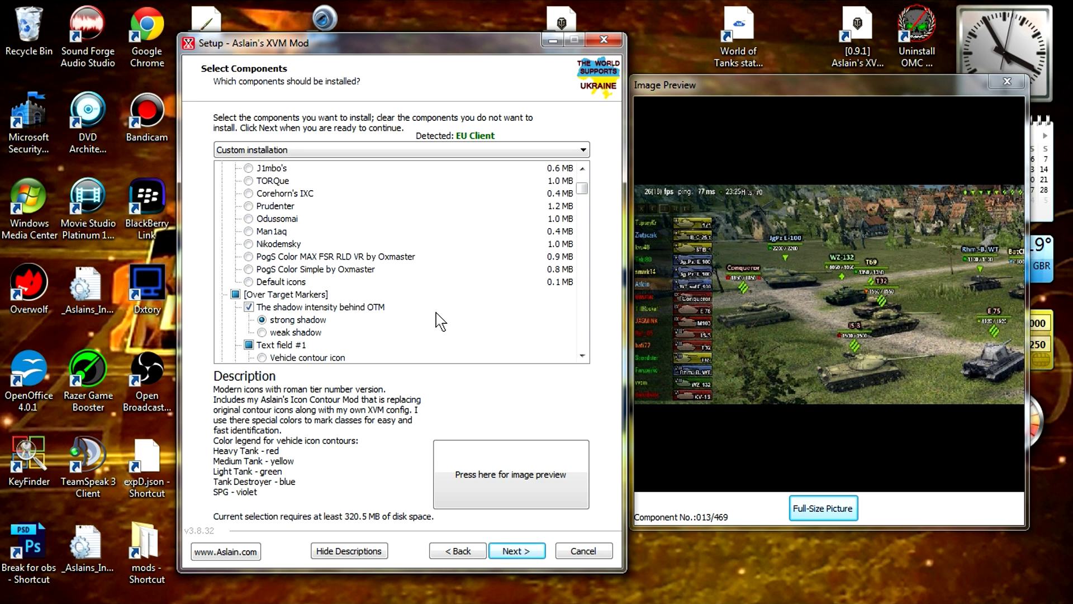
Step: Set the over-target markers to strong shadow instead of weak shadow
scroll(413, 316, "down", 1)
left_click(307, 283)
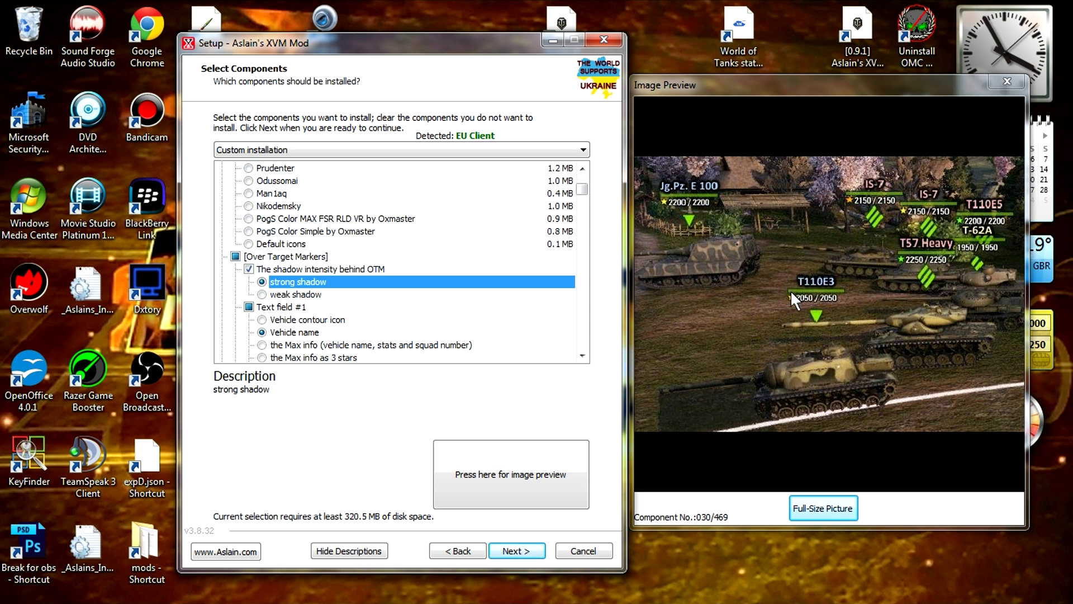
left_click(312, 297)
left_click(310, 282)
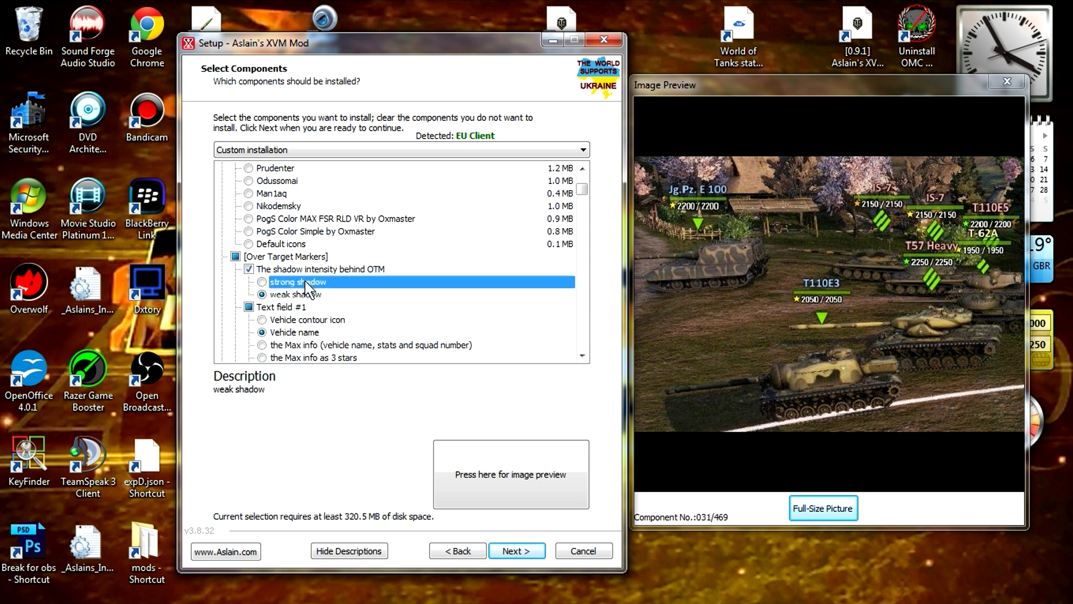
Step: Review the vehicle and player name options, then uncheck 'Vehicle names colored by ally/enemy'
scroll(417, 277, "down", 1)
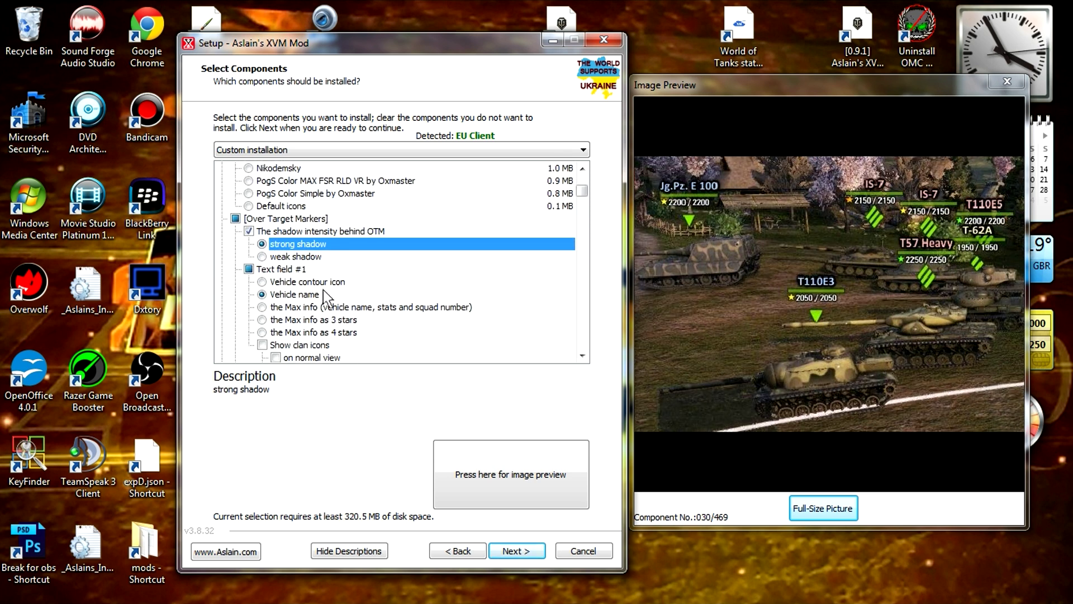
left_click(315, 295)
scroll(506, 259, "down", 2)
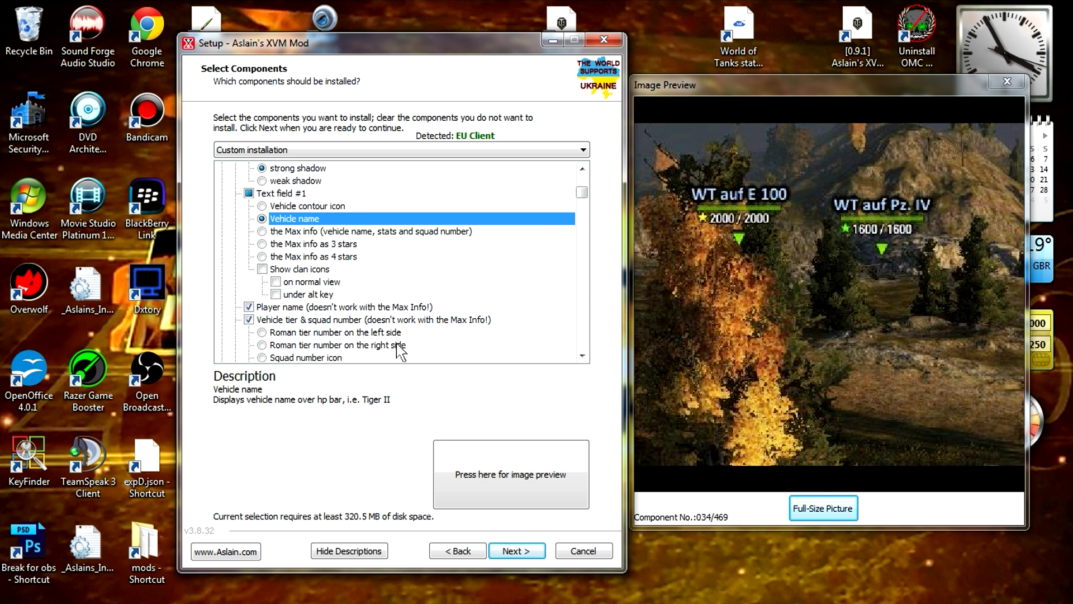
left_click(277, 308)
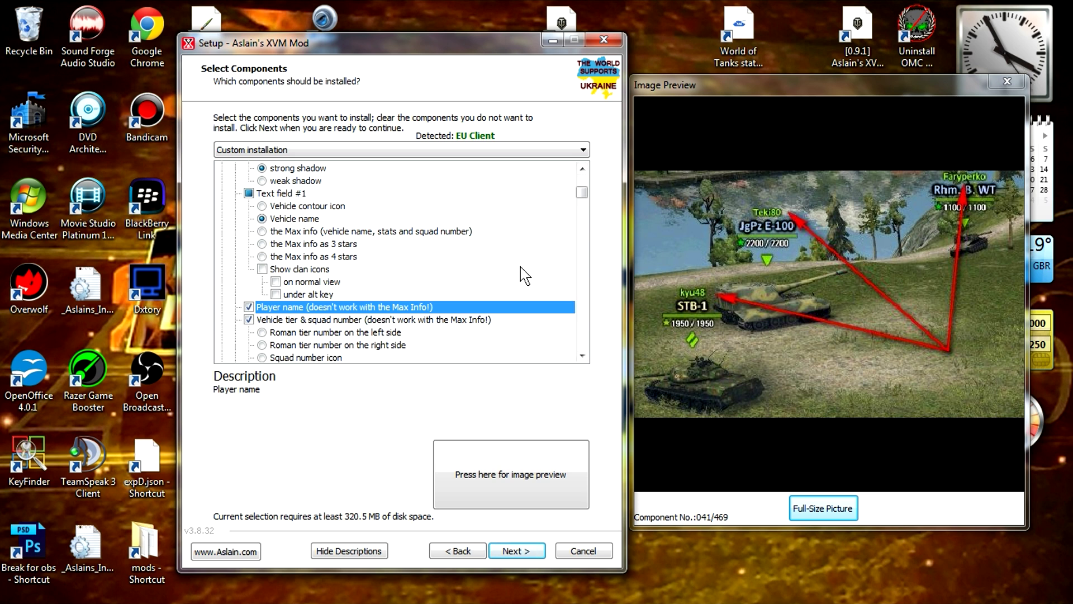
scroll(524, 273, "down", 1)
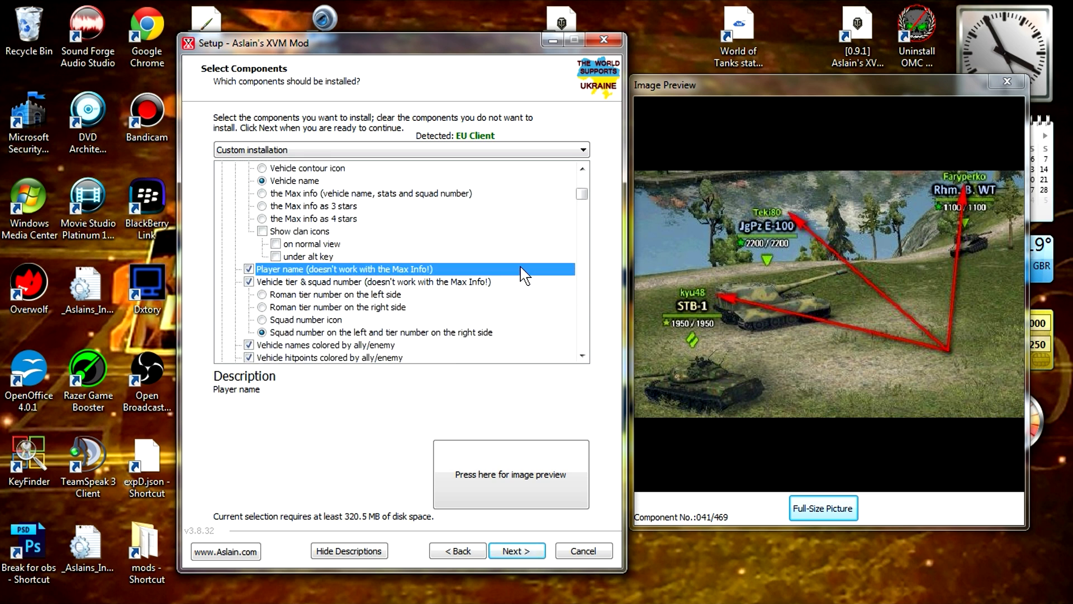
scroll(524, 274, "down", 1)
scroll(524, 274, "down", 1)
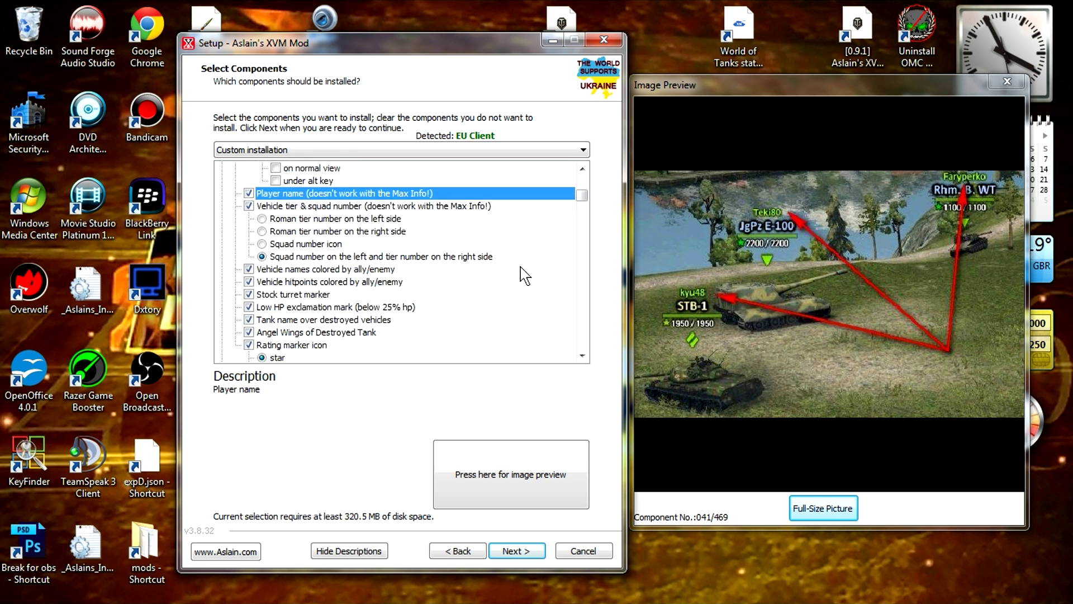
left_click(335, 270)
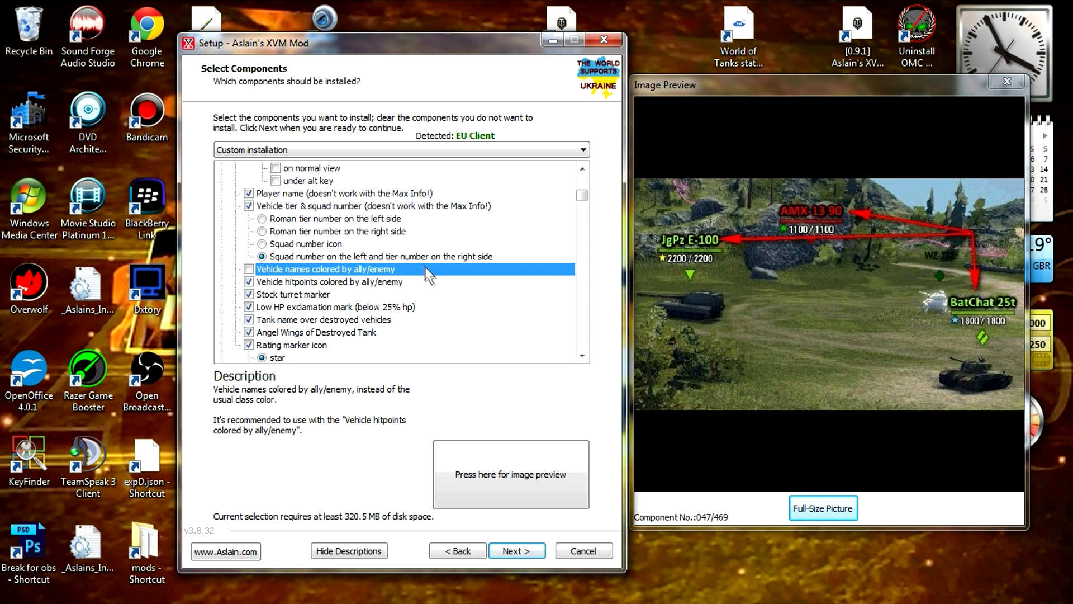
scroll(525, 274, "down", 1)
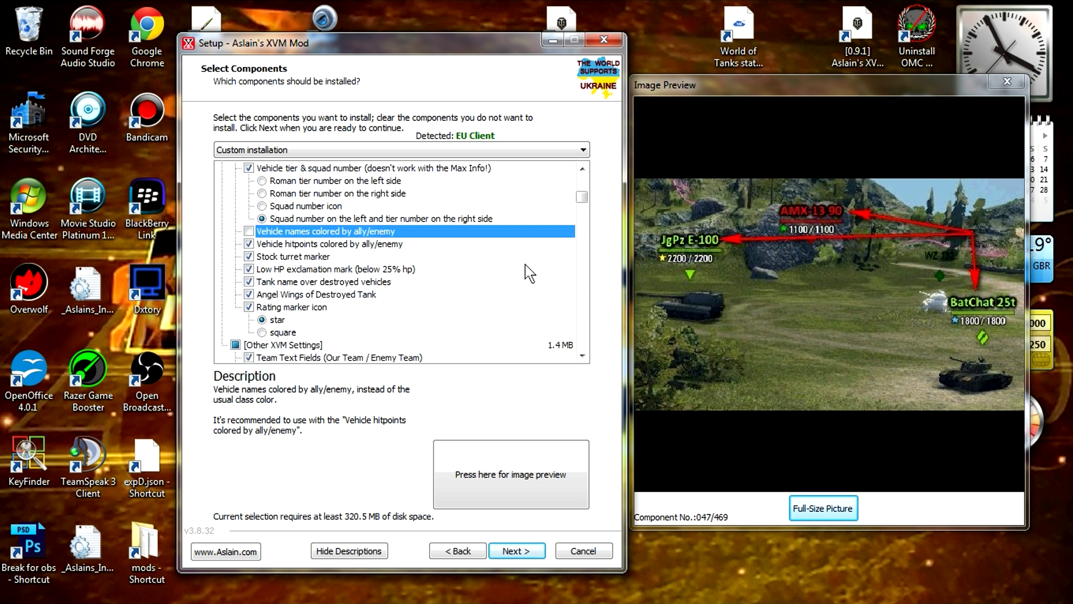
Step: Uncheck 'Vehicle hitpoints colored by ally/enemy' and check the Players Panel 'Display Clan Icons' option
left_click(308, 245)
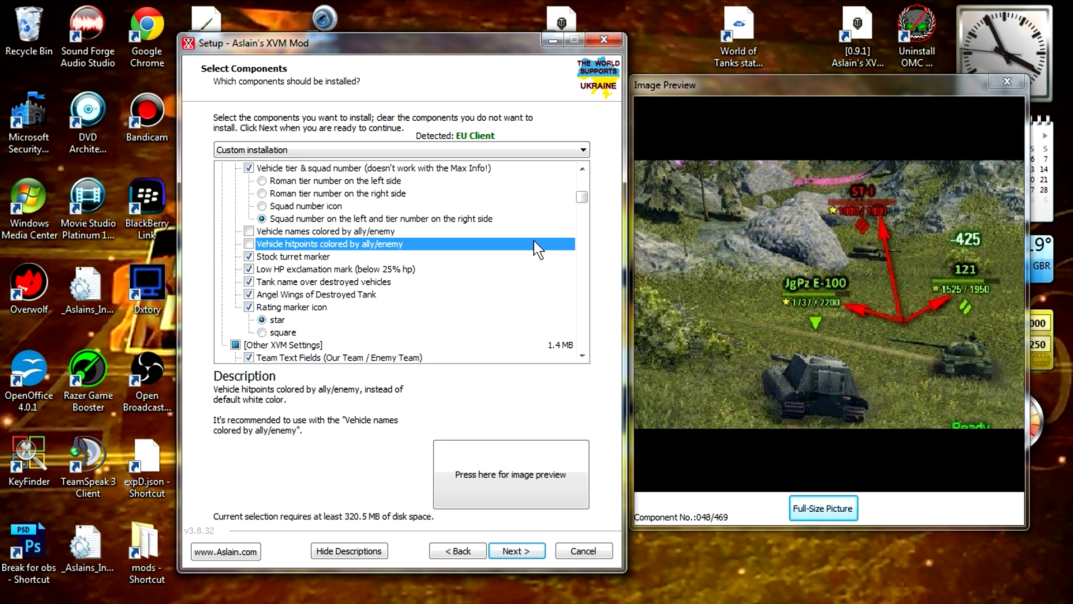
scroll(525, 244, "down", 1)
scroll(512, 251, "down", 3)
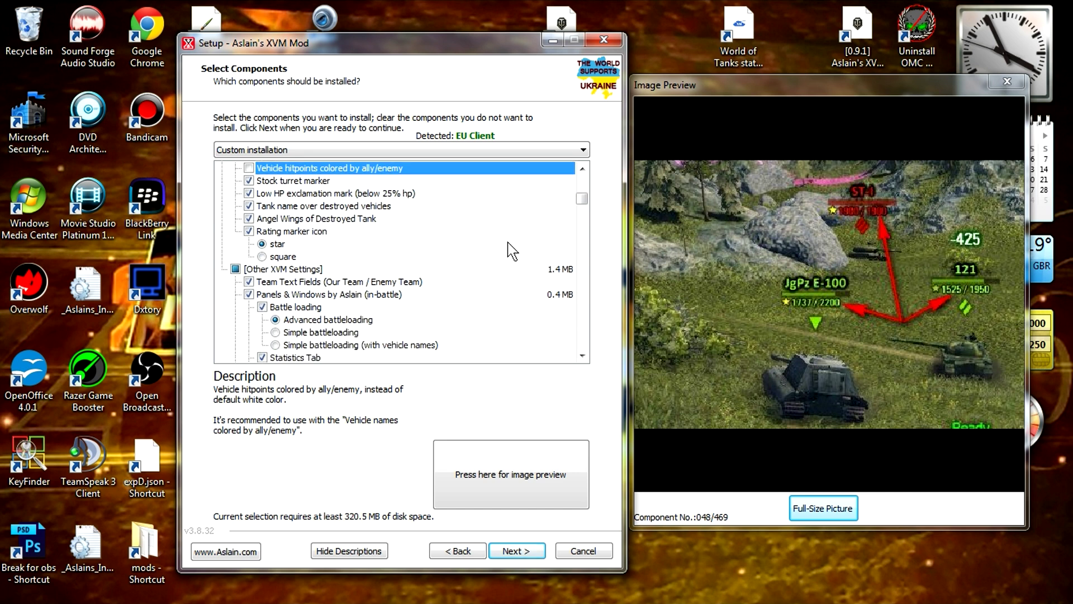
scroll(512, 251, "down", 2)
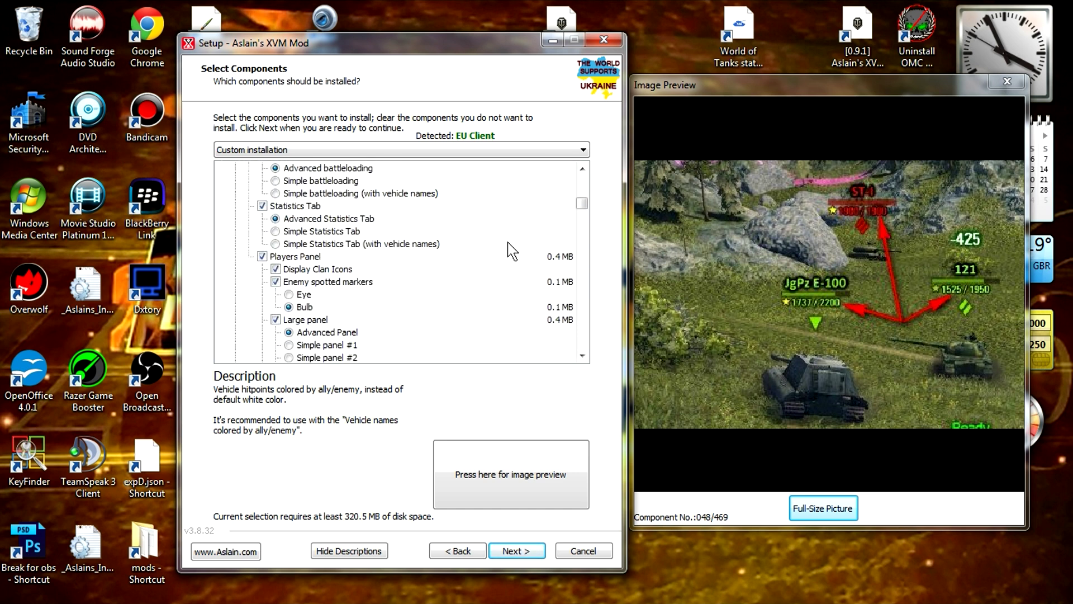
scroll(511, 251, "down", 1)
left_click(379, 231)
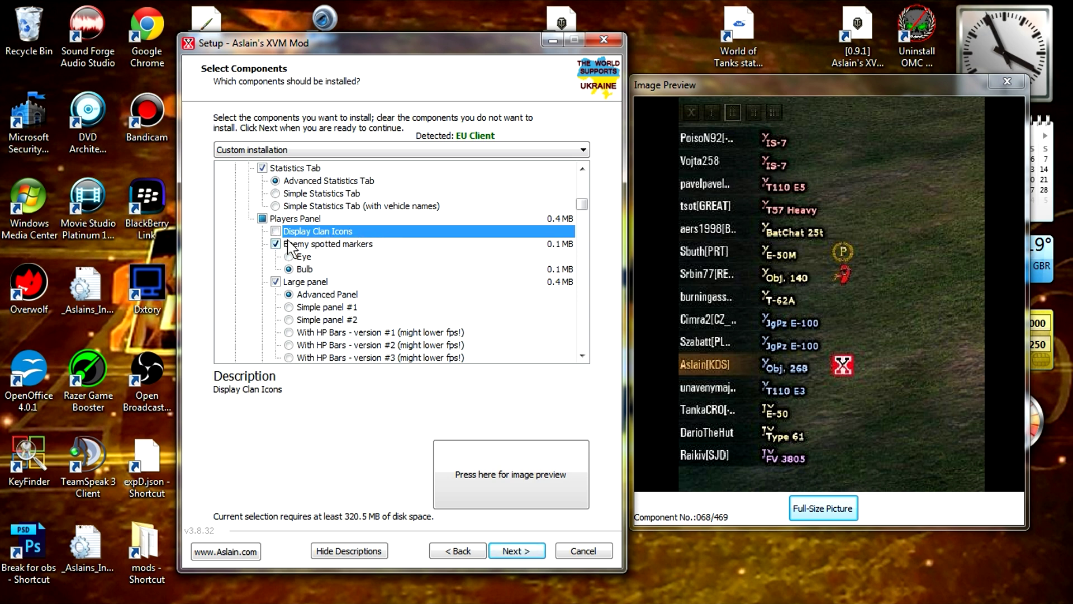
scroll(475, 237, "down", 5)
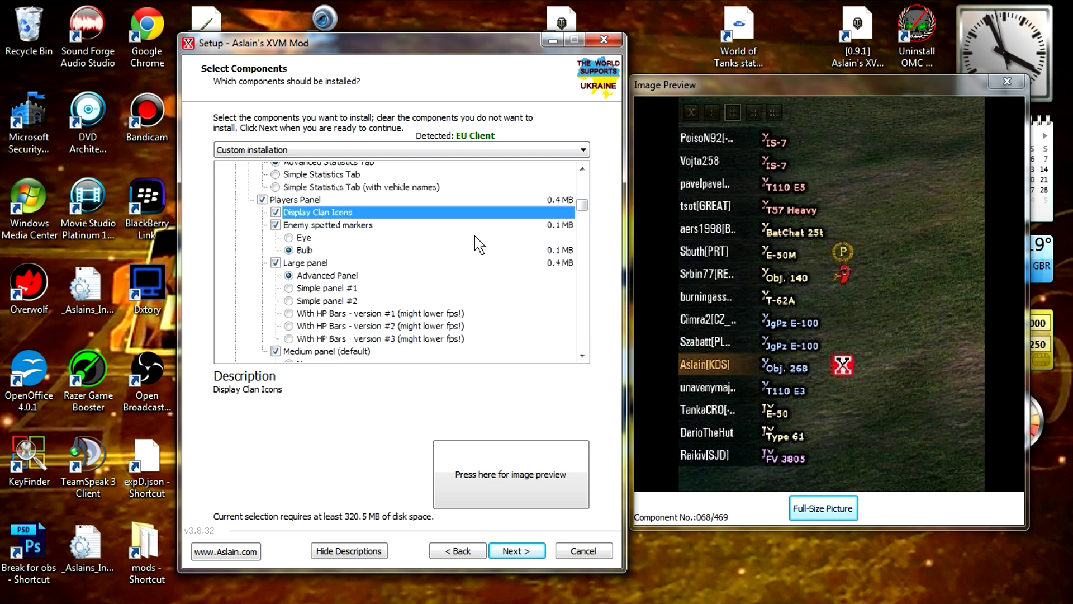
scroll(475, 244, "down", 3)
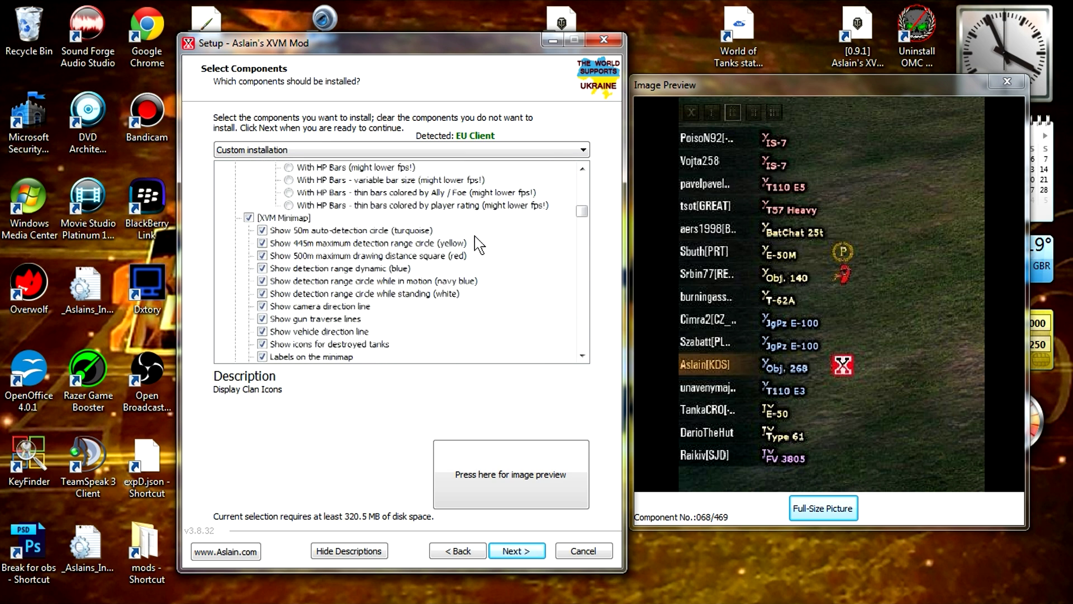
Step: Turn off the 50m auto-detection circle while keeping the 500m drawing distance square on
left_click(371, 218)
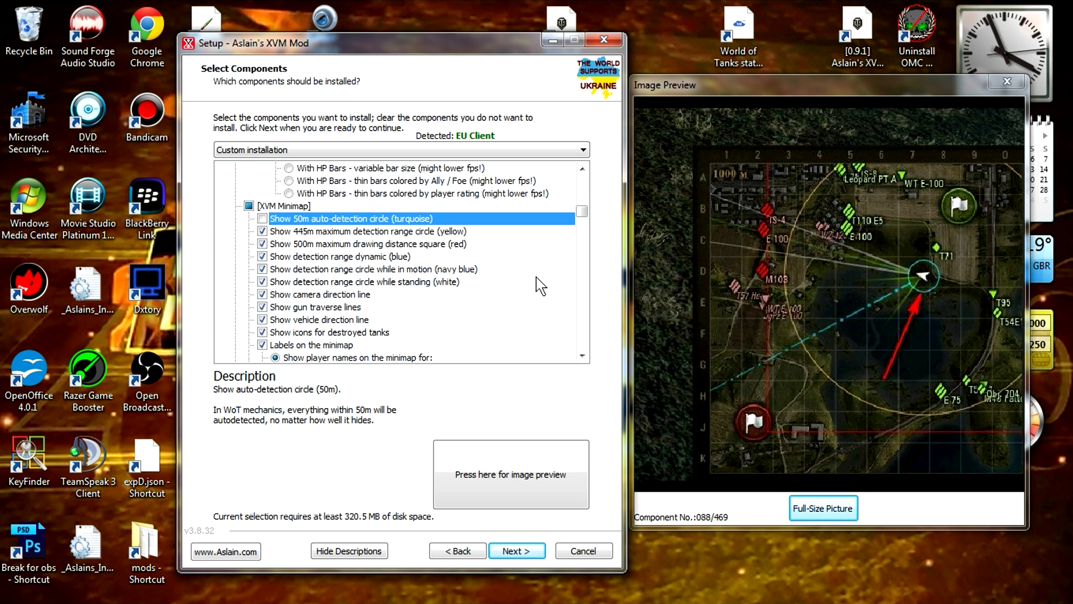
left_click(389, 245)
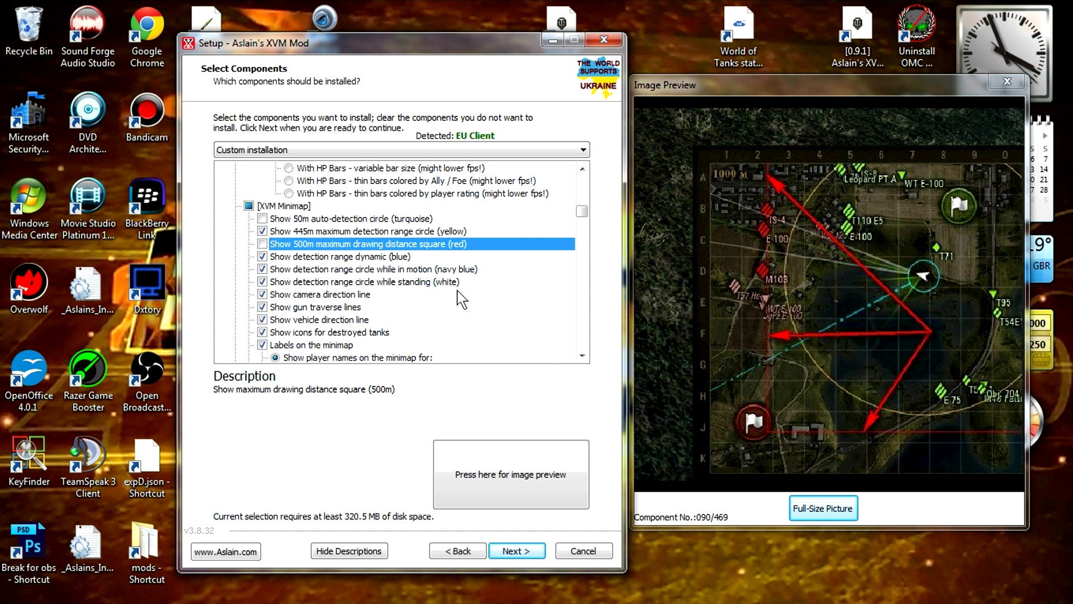
left_click(273, 247)
scroll(489, 256, "down", 2)
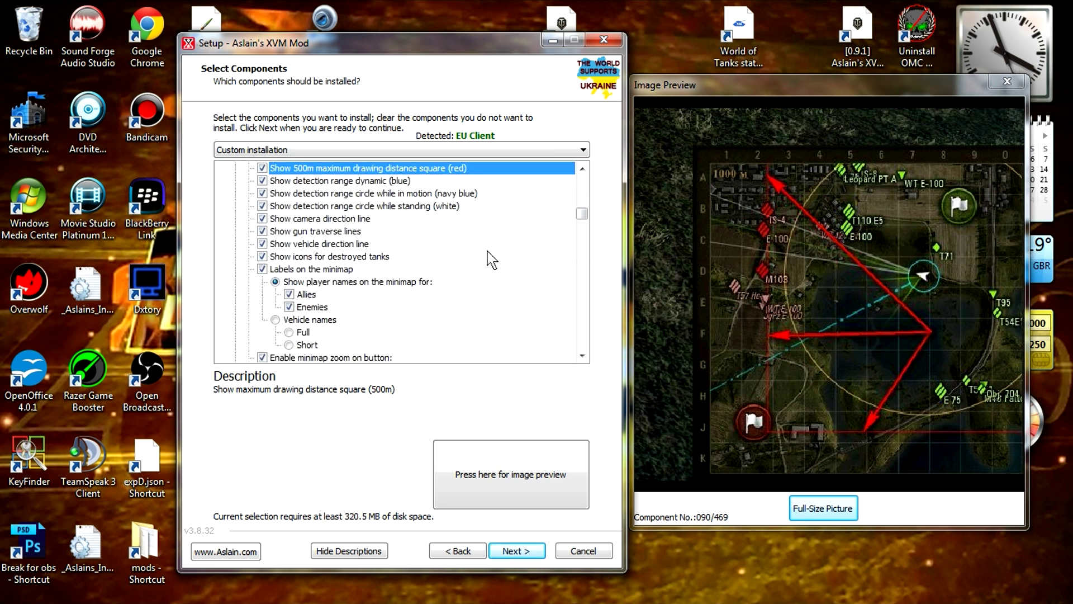
left_click(387, 298)
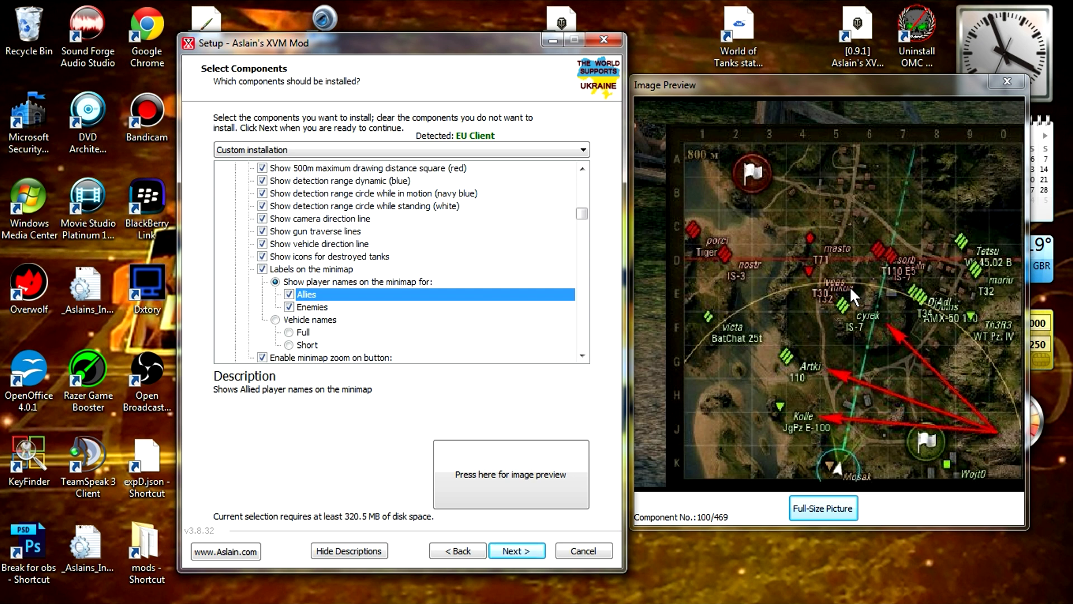
Step: Enable minimap zoom on button, bound to L.CTRL rather than Caps-Lock
scroll(525, 212, "down", 3)
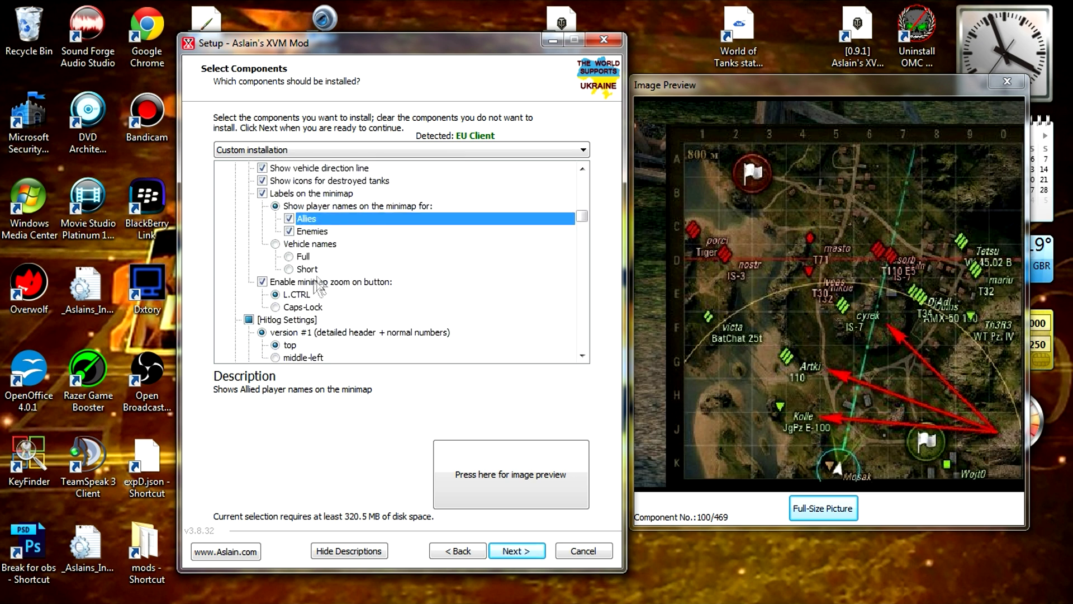
left_click(315, 295)
left_click(312, 281)
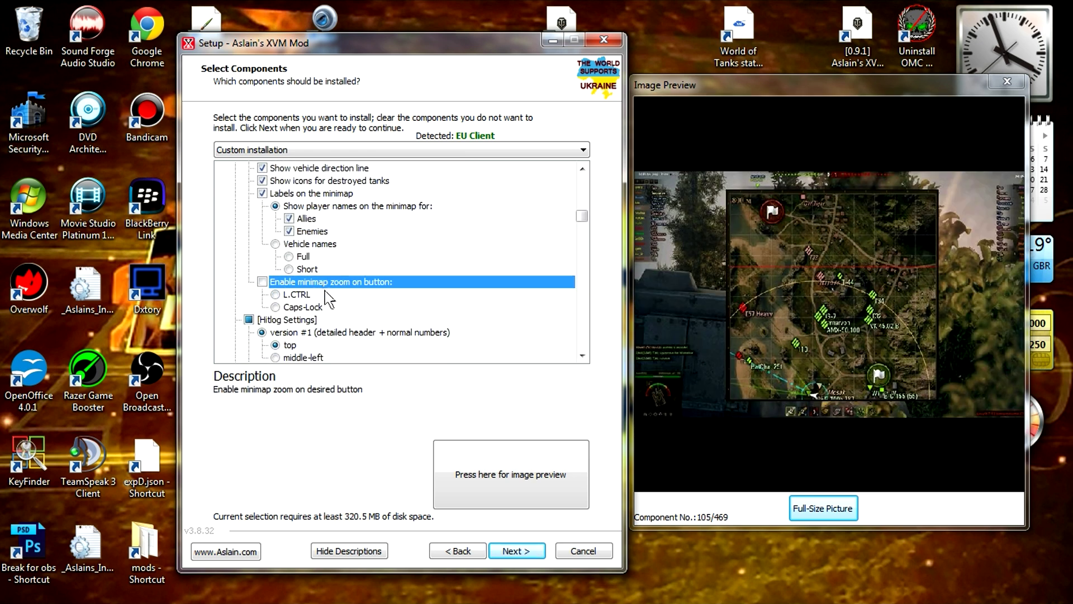
left_click(341, 295)
left_click(333, 283)
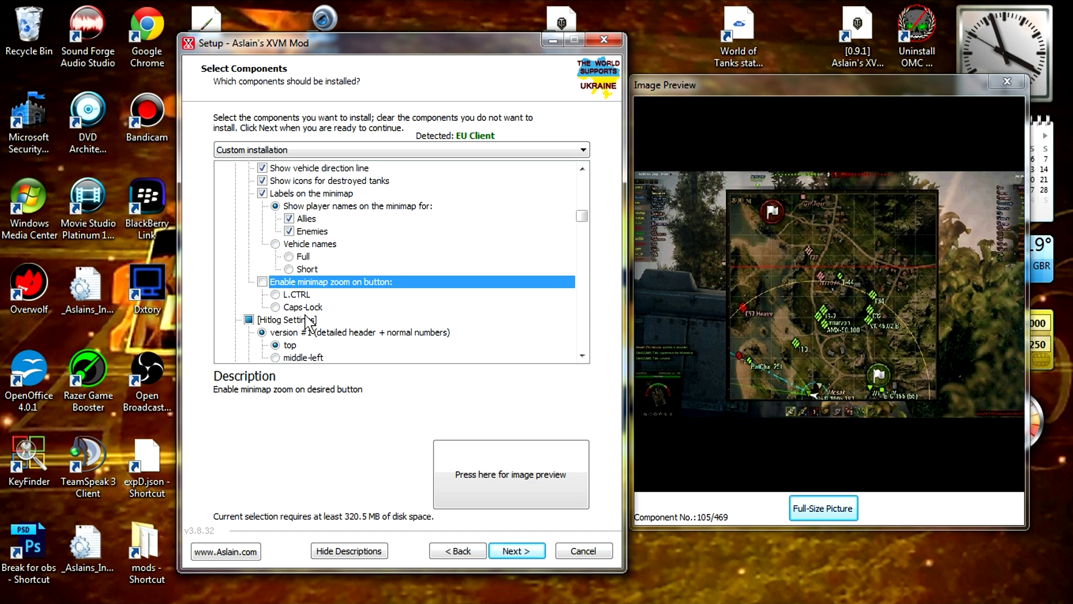
left_click(297, 294)
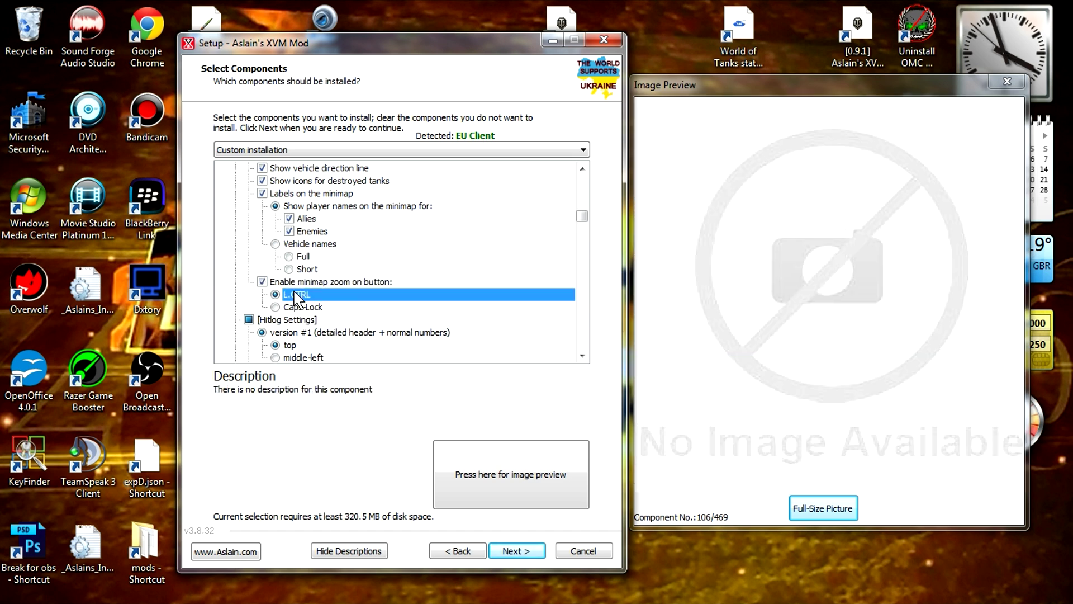
scroll(483, 299, "down", 1)
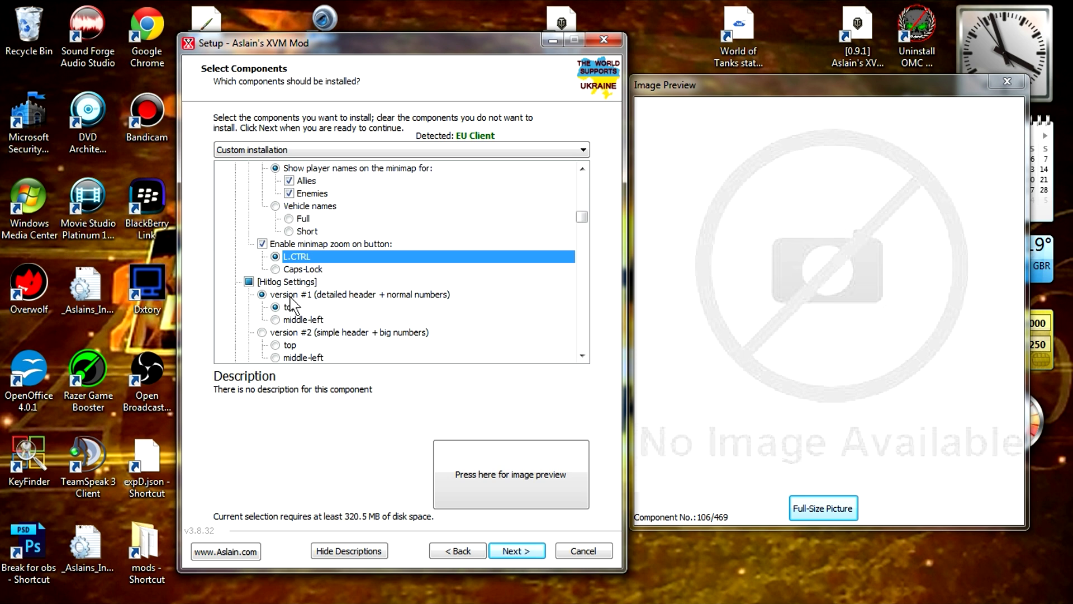
Step: Compare hitlog versions #1 to #3 and settle on version #1 (detailed header + normal numbers)
left_click(292, 296)
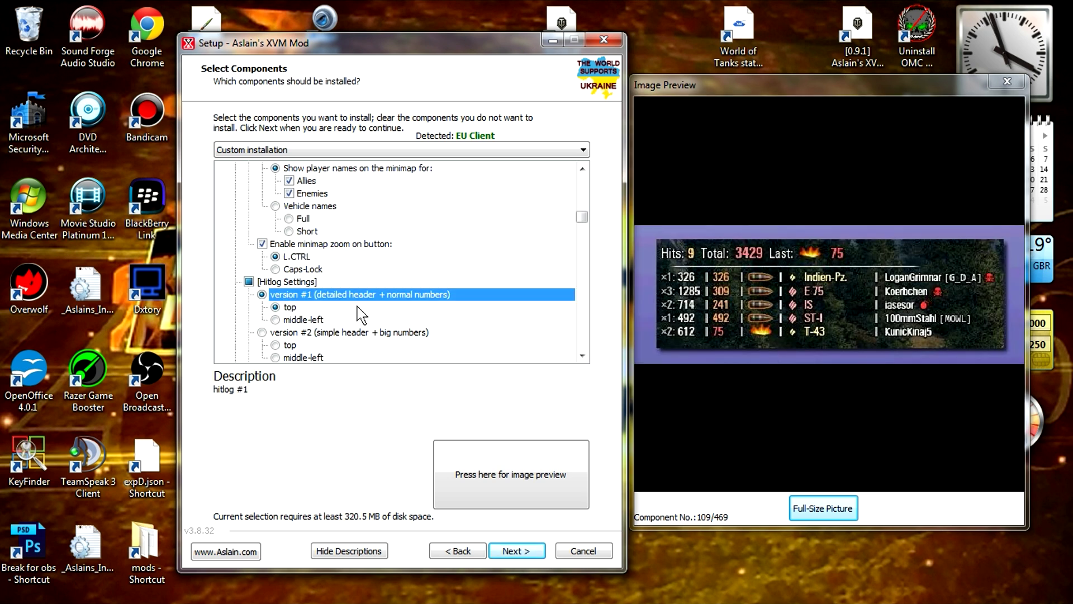
scroll(323, 310, "down", 1)
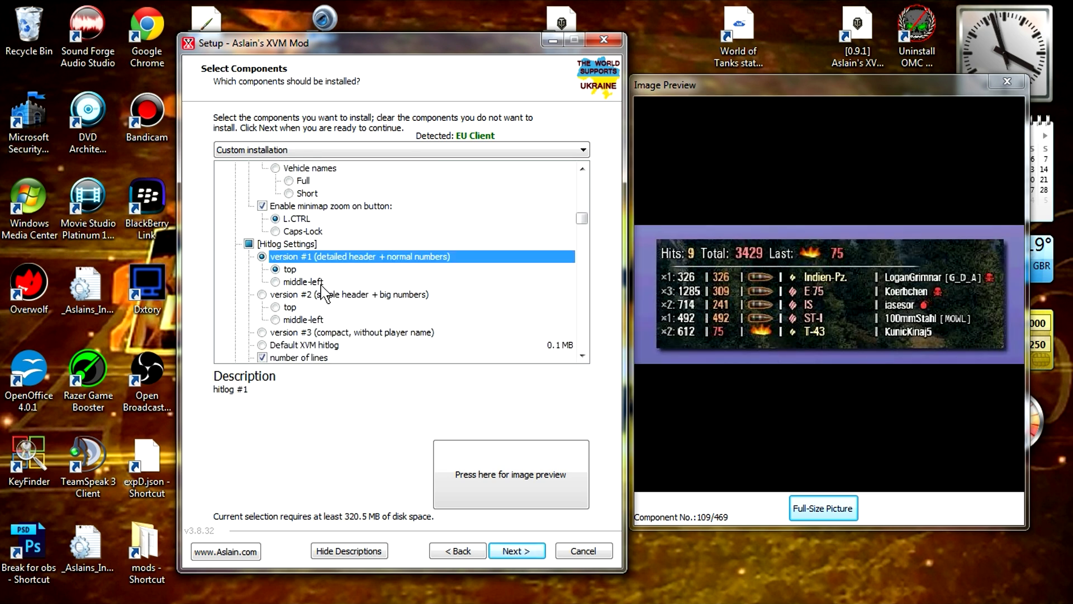
left_click(374, 295)
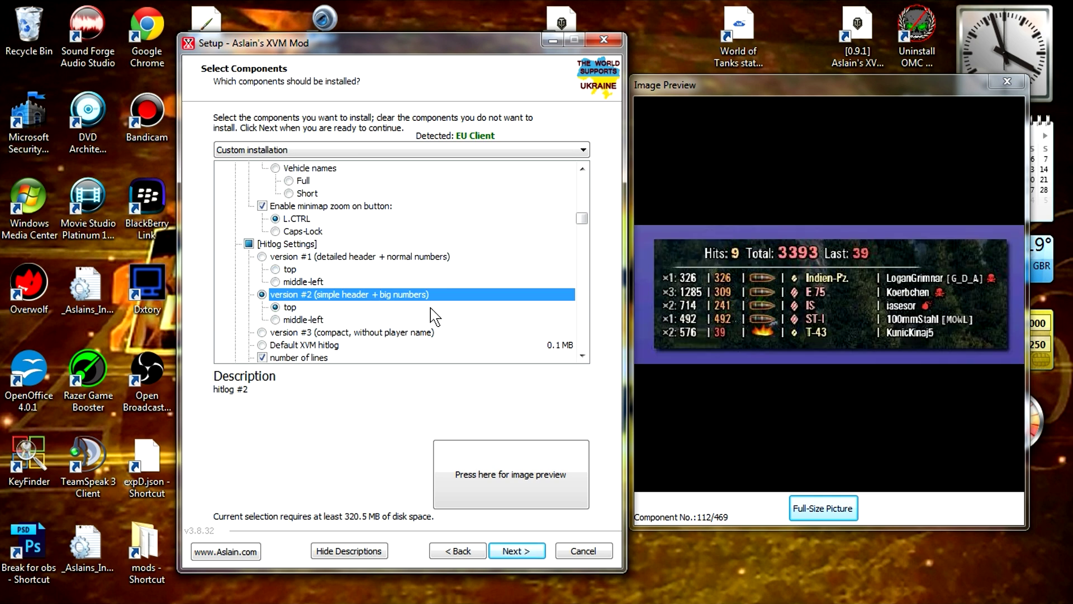
scroll(433, 316, "down", 1)
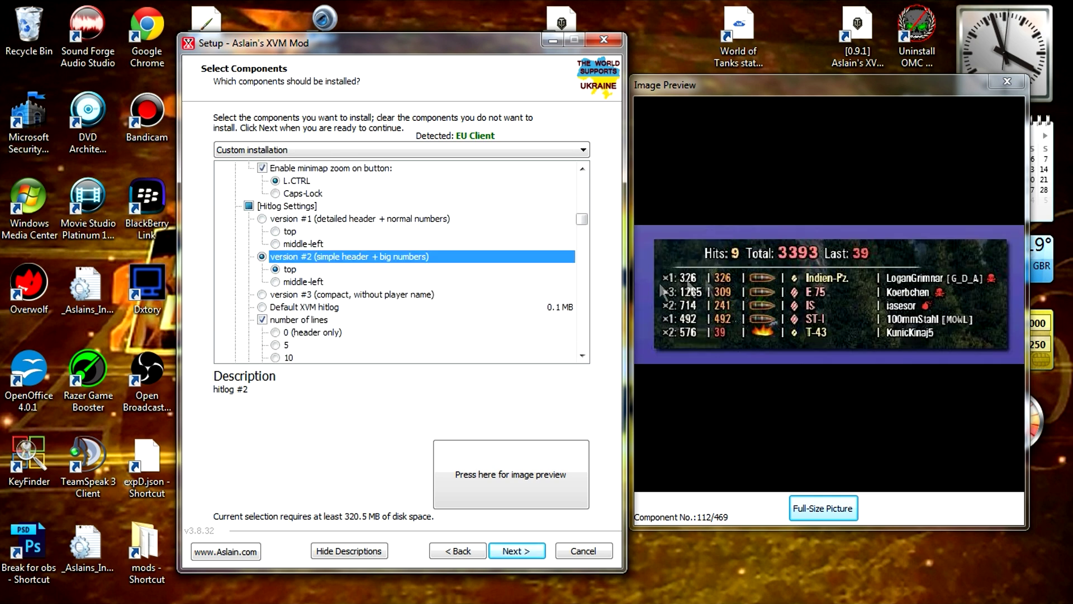
left_click(346, 295)
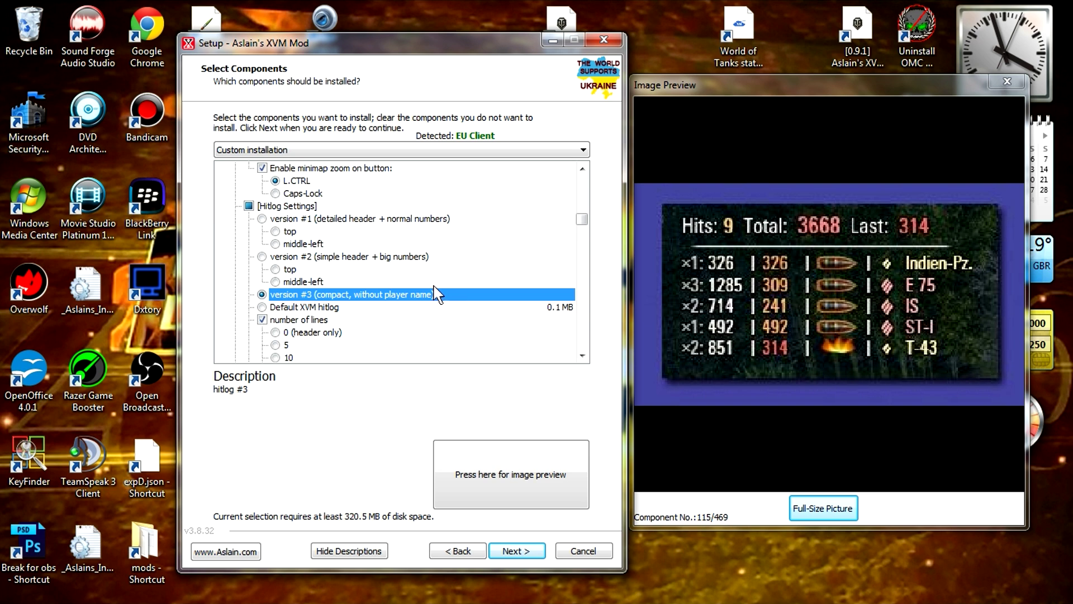
left_click(300, 219)
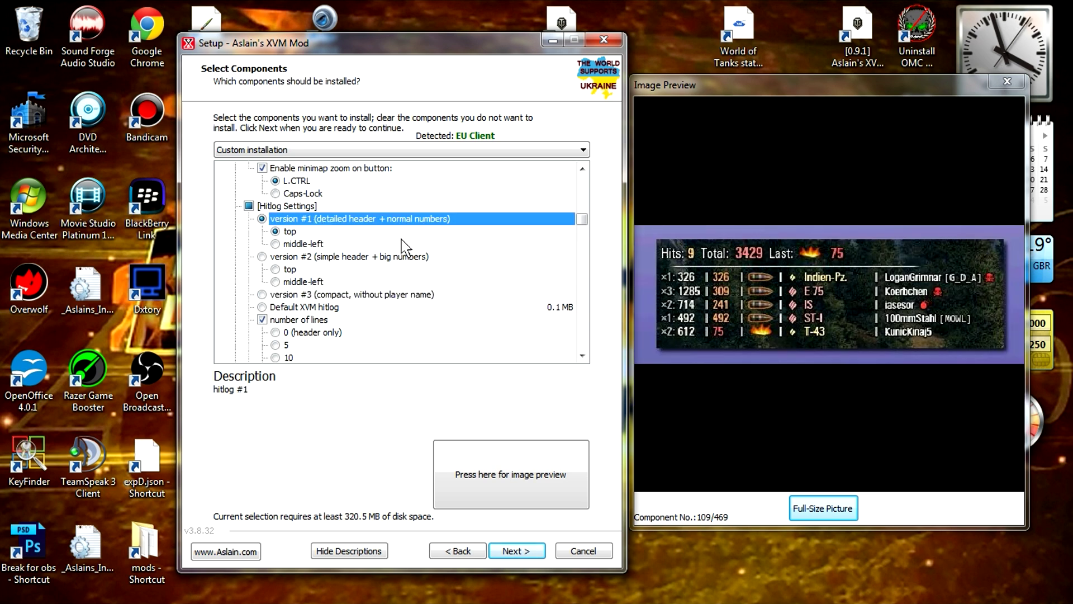
scroll(449, 266, "down", 1)
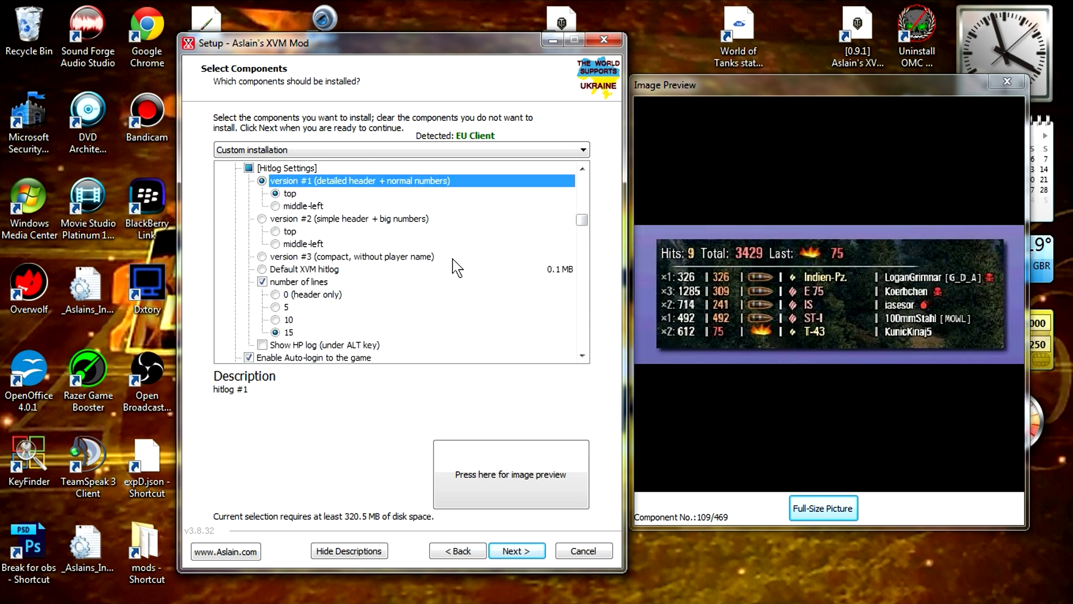
scroll(457, 267, "down", 2)
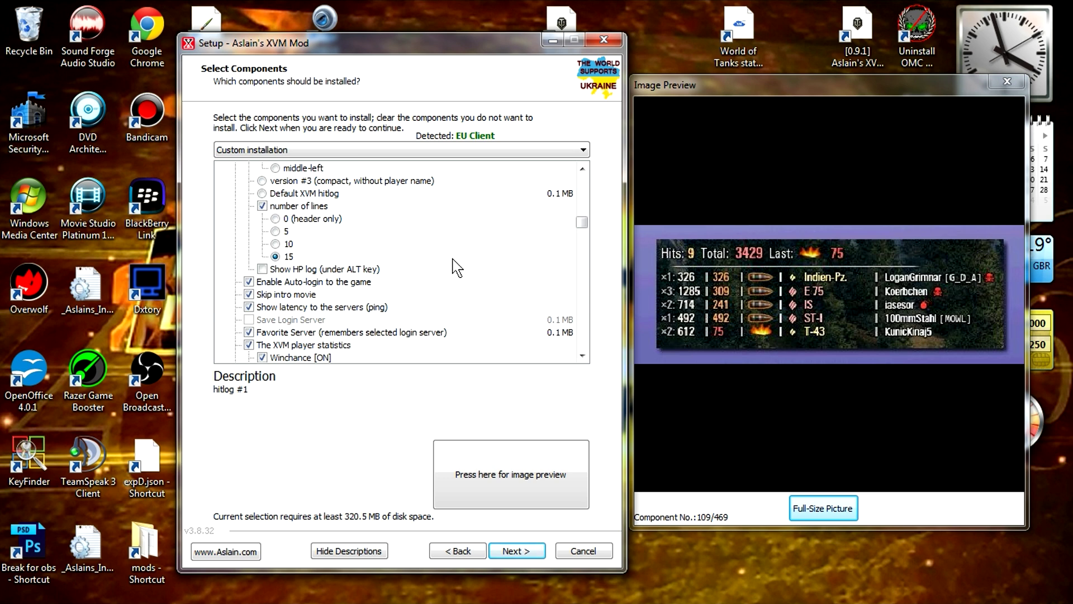
scroll(457, 267, "down", 1)
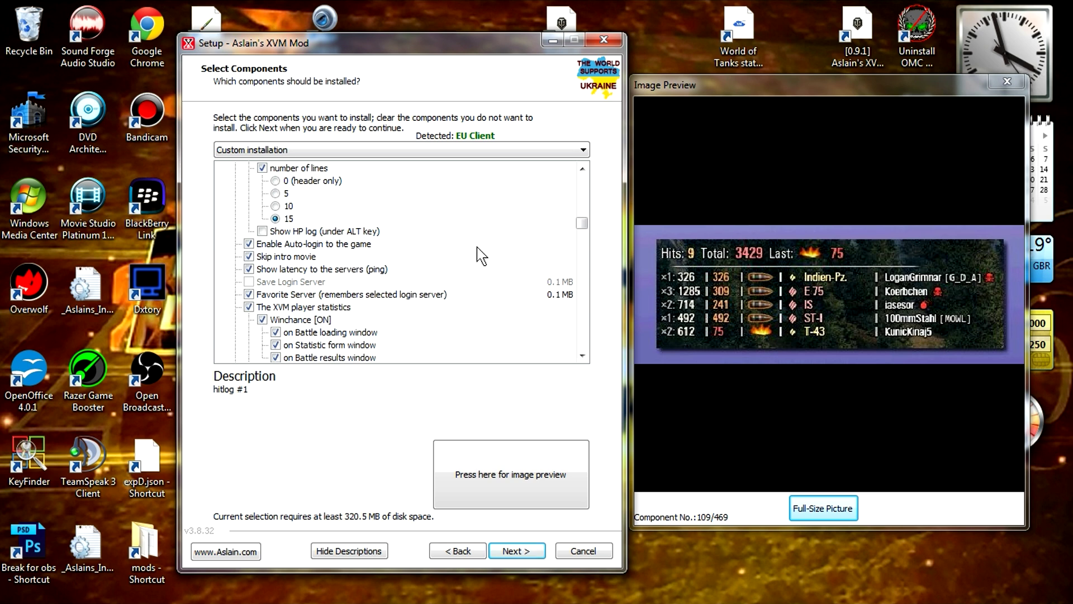
scroll(478, 255, "down", 1)
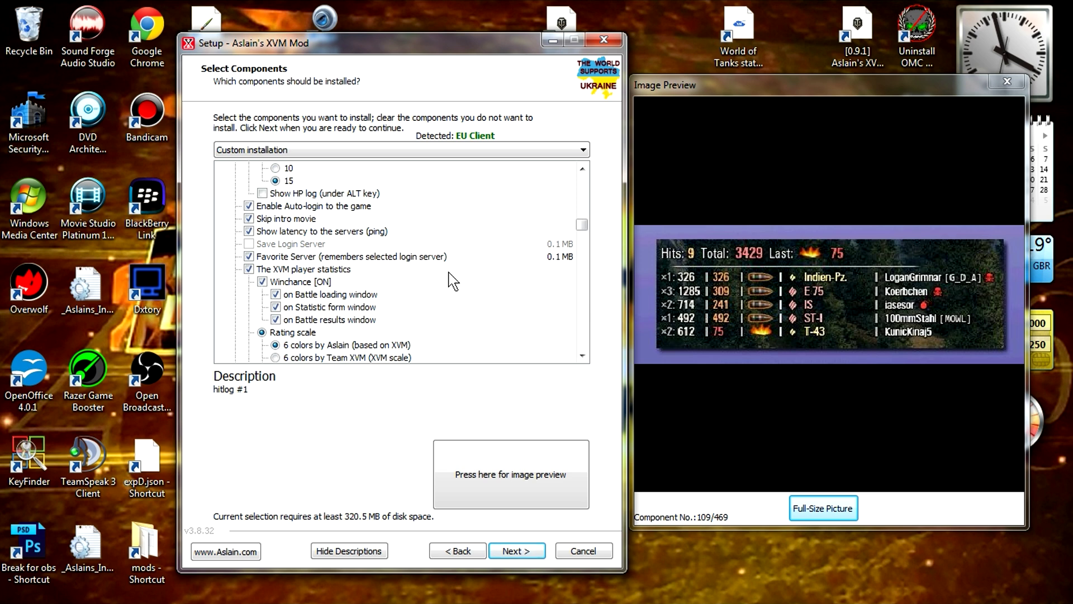
scroll(374, 285, "down", 1)
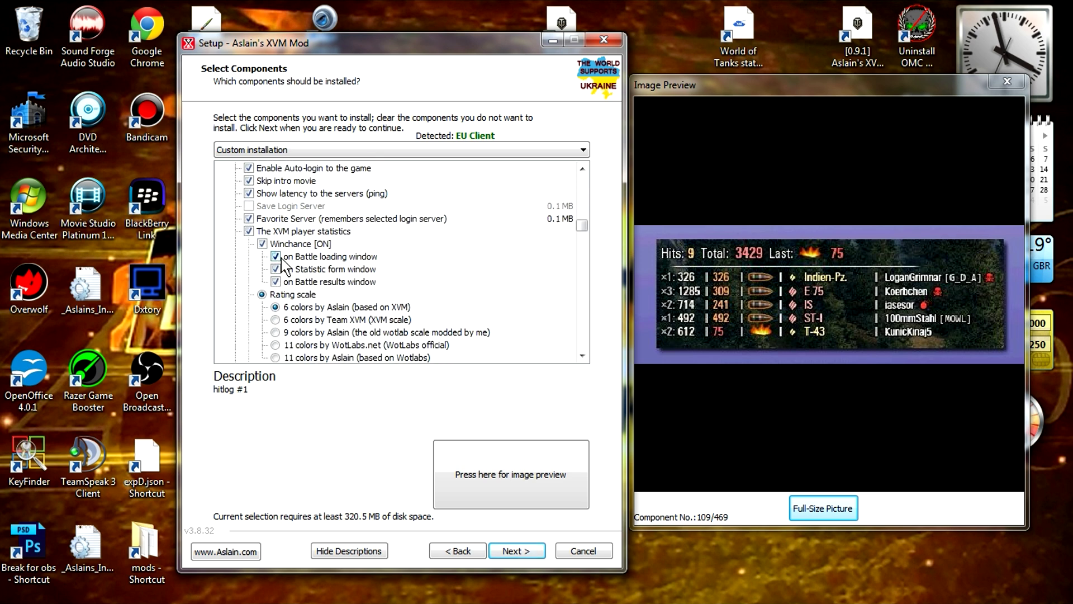
scroll(466, 271, "down", 3)
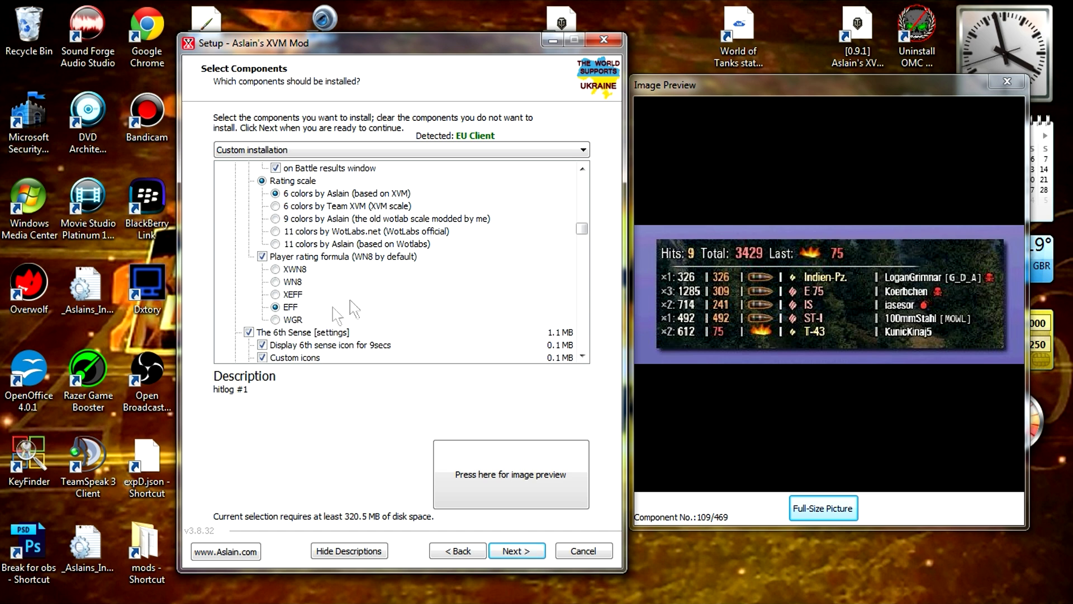
scroll(479, 291, "down", 2)
scroll(480, 291, "down", 1)
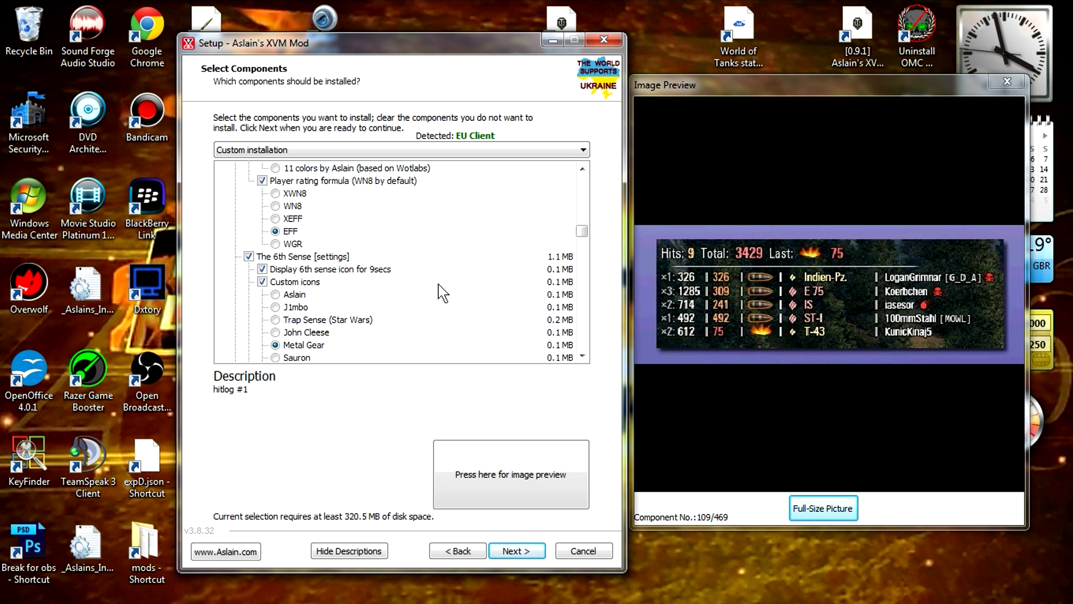
Step: Preview the Aslain, J1mbo, Trap Sense, John Cleese, Sauron and Yellow Sign icons, then keep Metal Gear
scroll(438, 288, "down", 1)
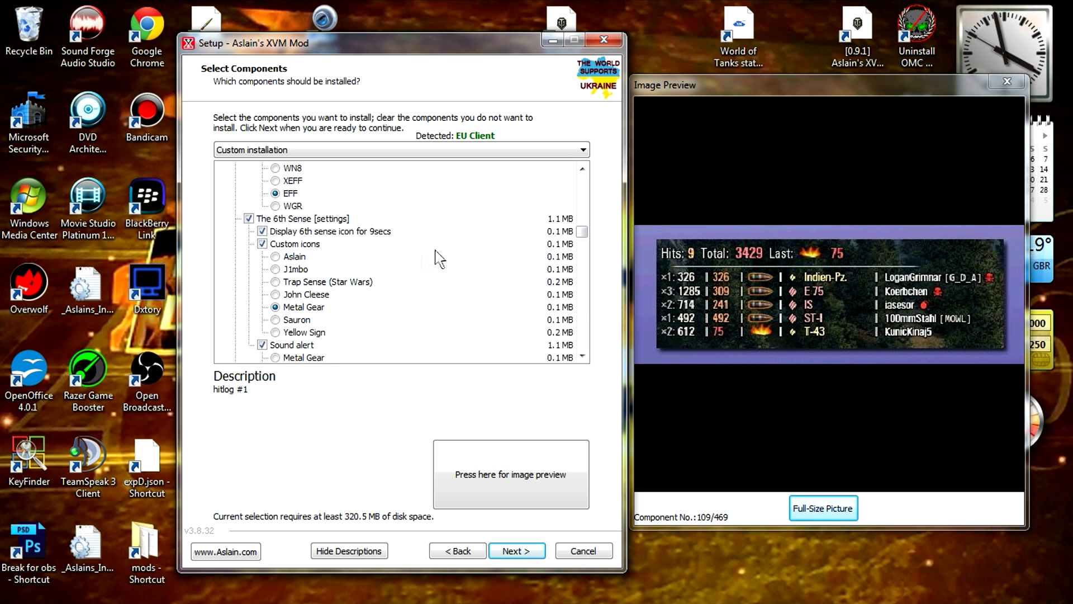
left_click(312, 258)
left_click(313, 270)
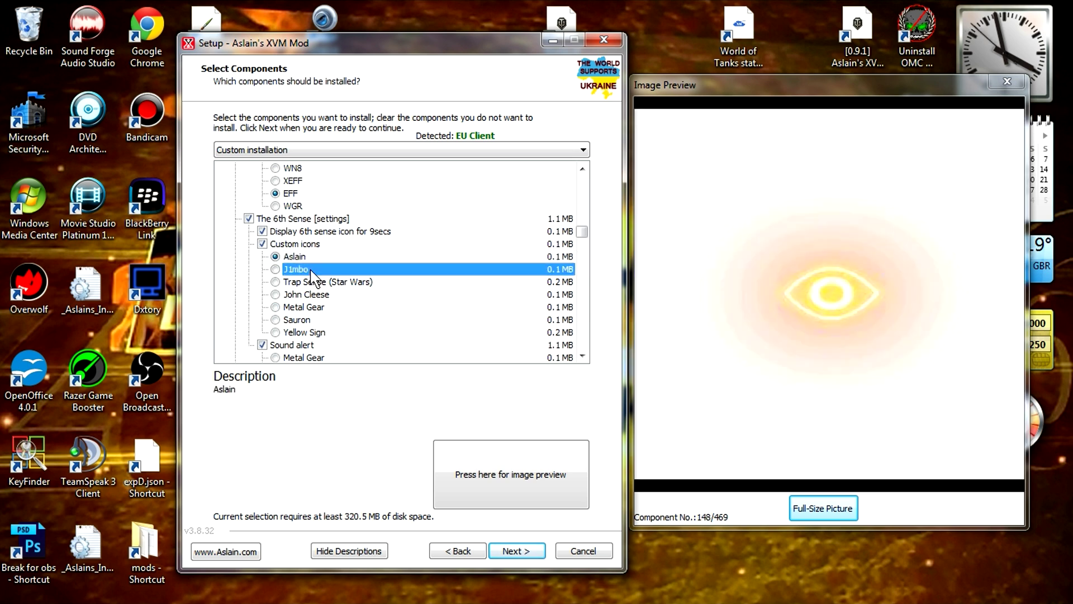
left_click(325, 282)
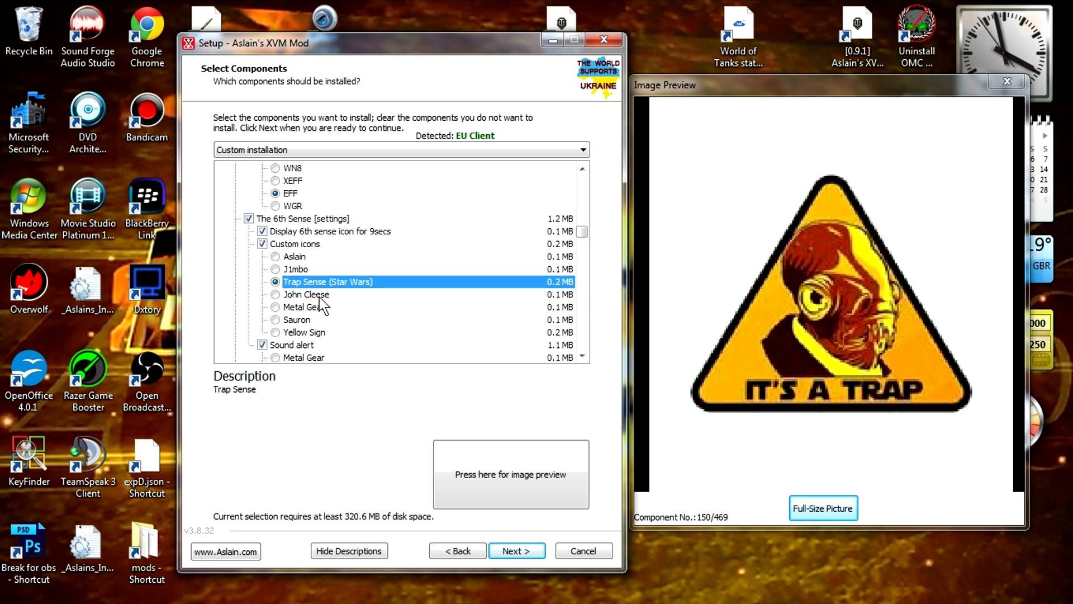
left_click(320, 295)
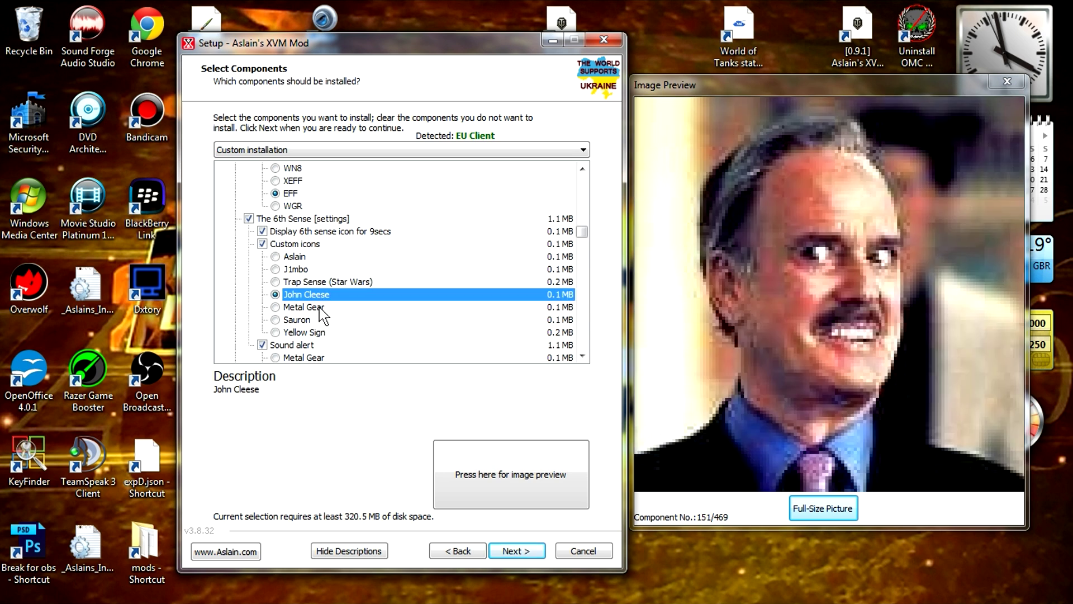
left_click(316, 308)
left_click(304, 319)
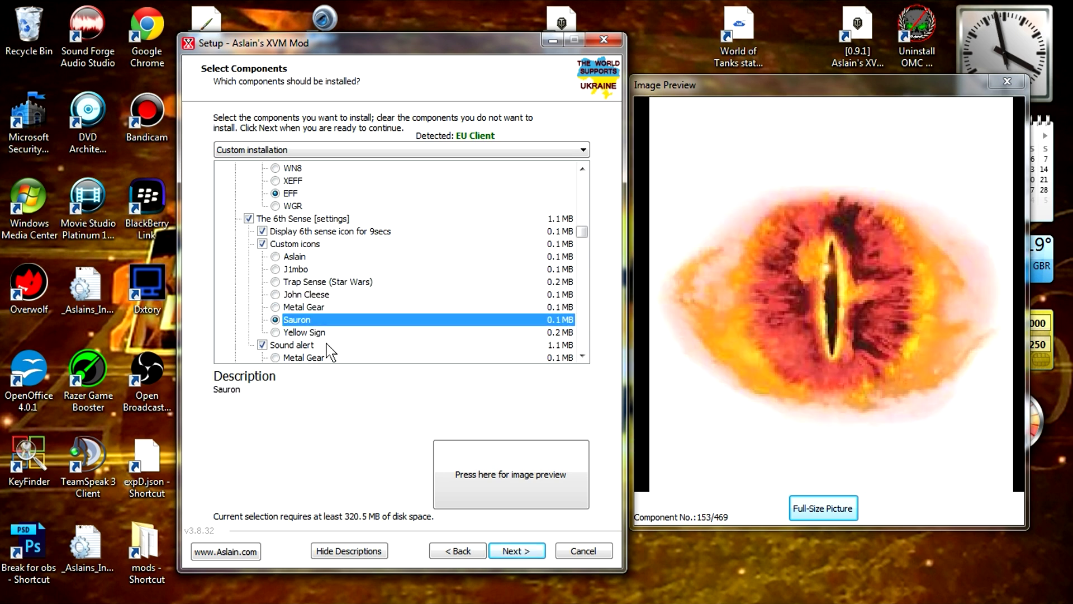
left_click(302, 333)
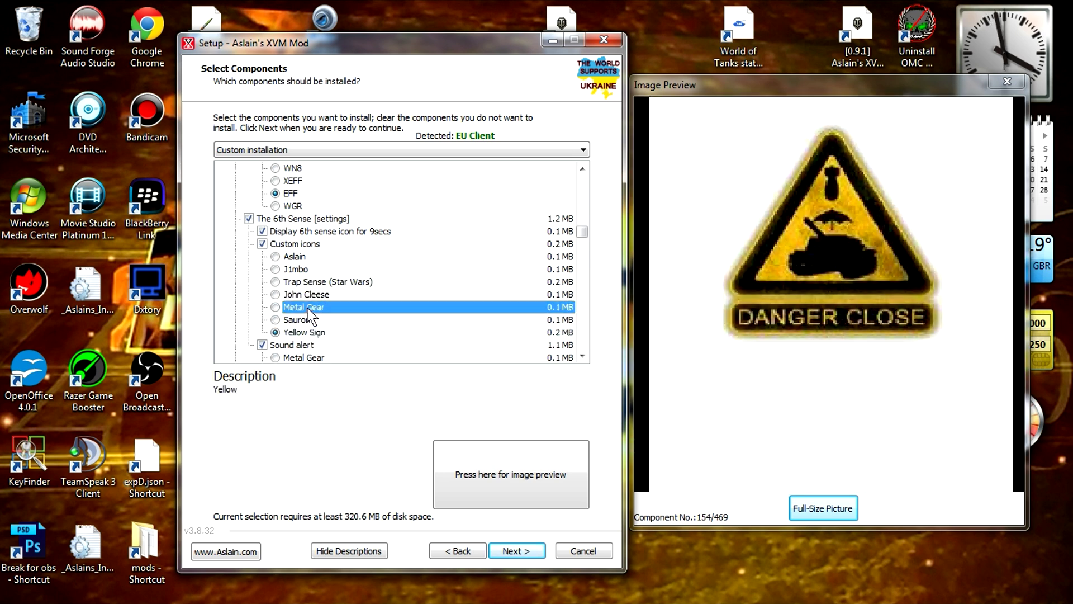
left_click(304, 307)
scroll(439, 259, "down", 2)
scroll(439, 259, "down", 3)
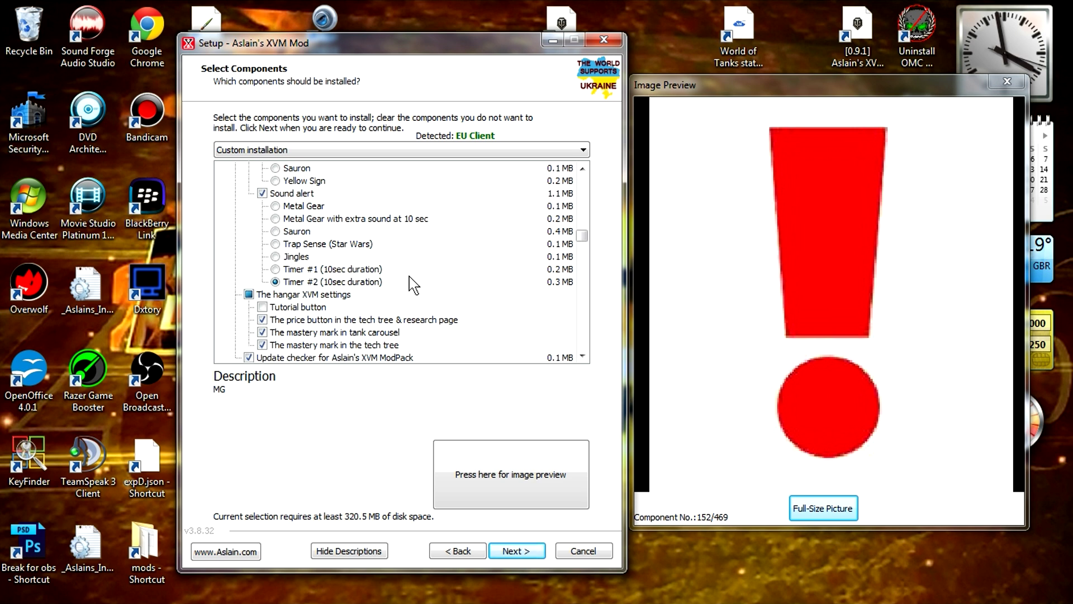
scroll(414, 283, "down", 1)
scroll(414, 282, "down", 1)
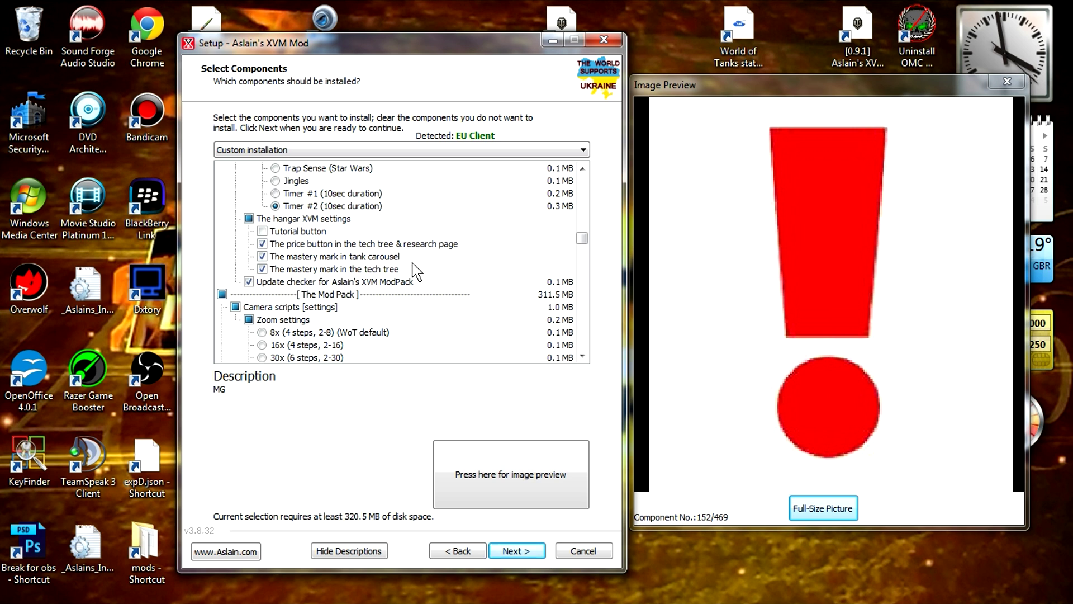
scroll(414, 273, "down", 3)
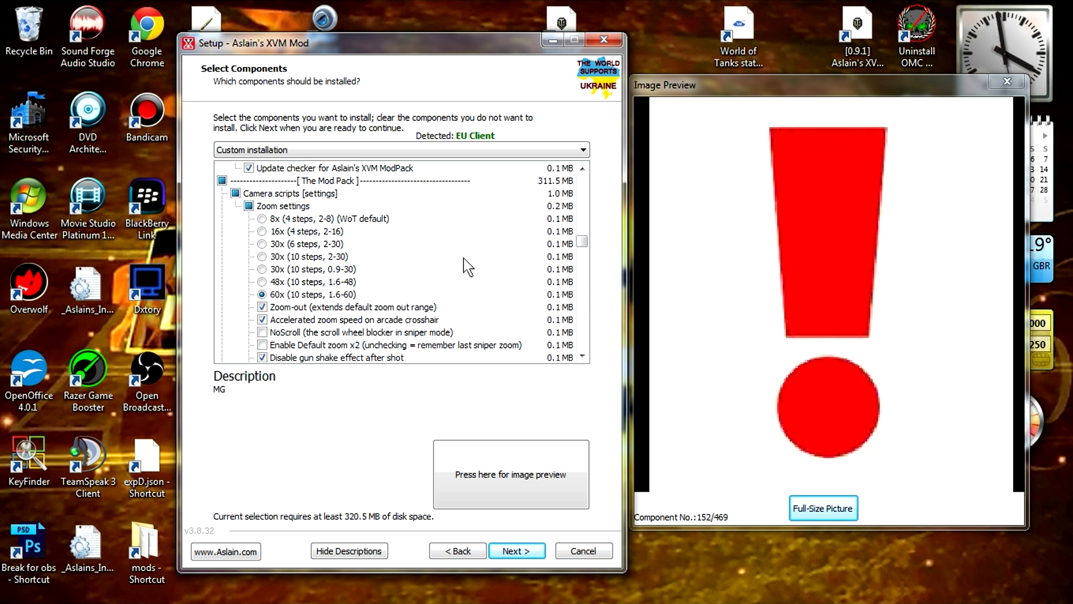
scroll(469, 267, "up", 2)
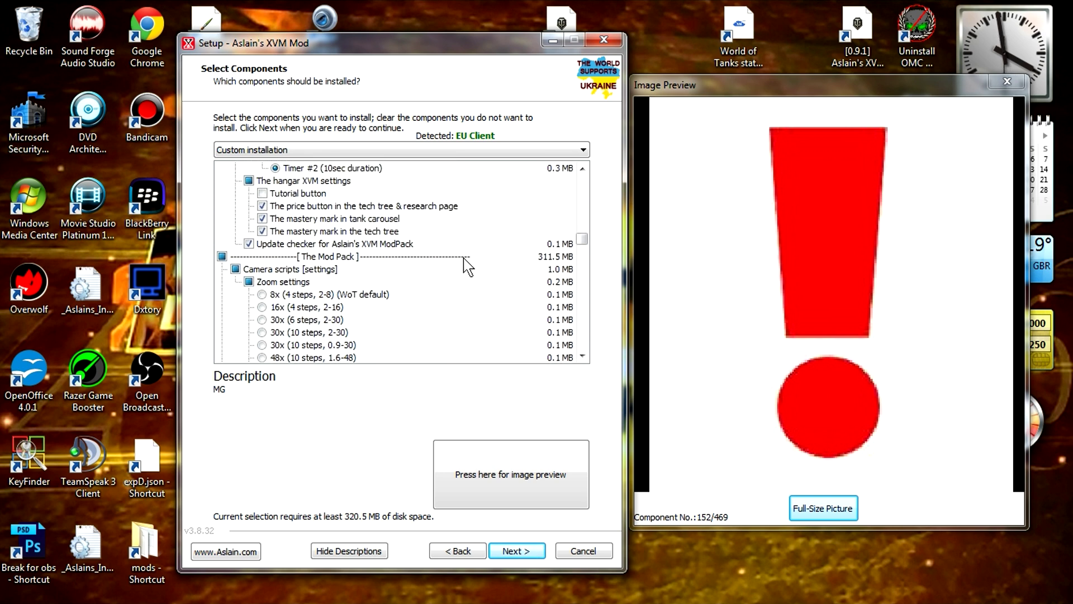
scroll(468, 267, "down", 3)
scroll(469, 267, "down", 1)
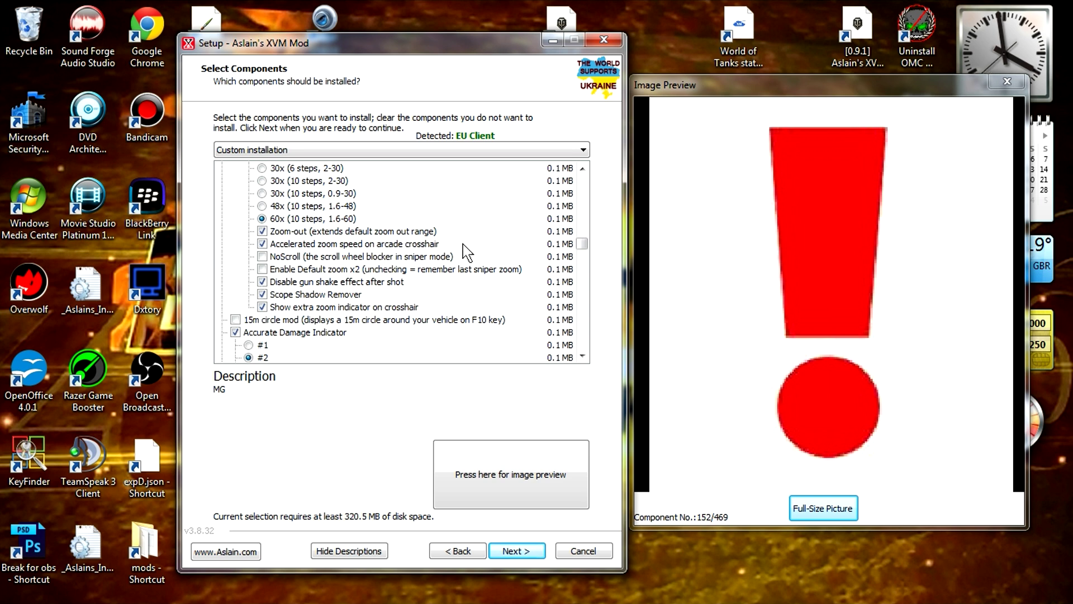
scroll(463, 245, "down", 3)
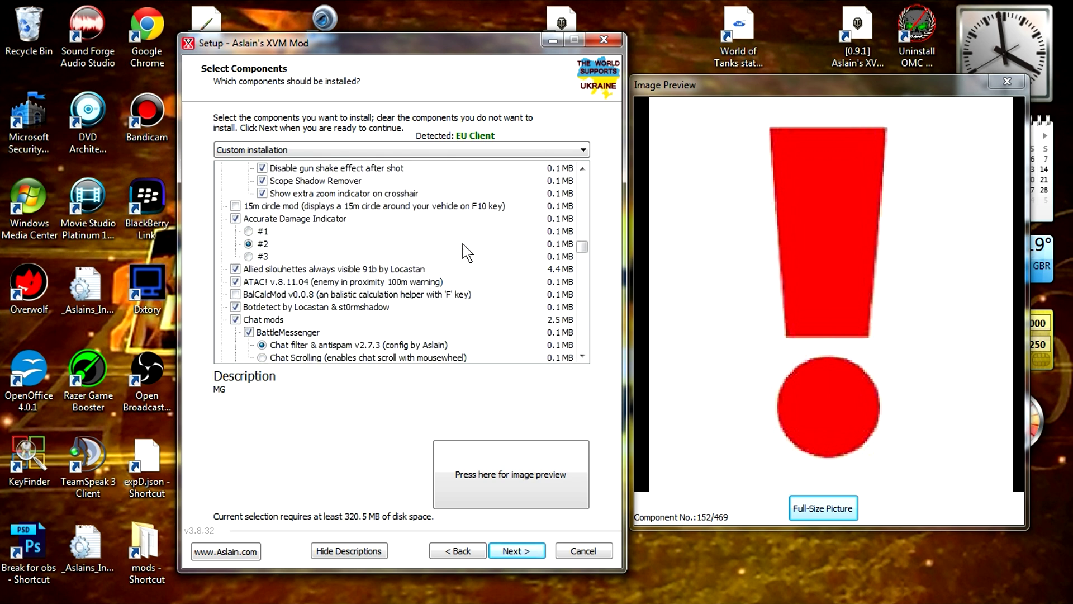
scroll(463, 246, "down", 1)
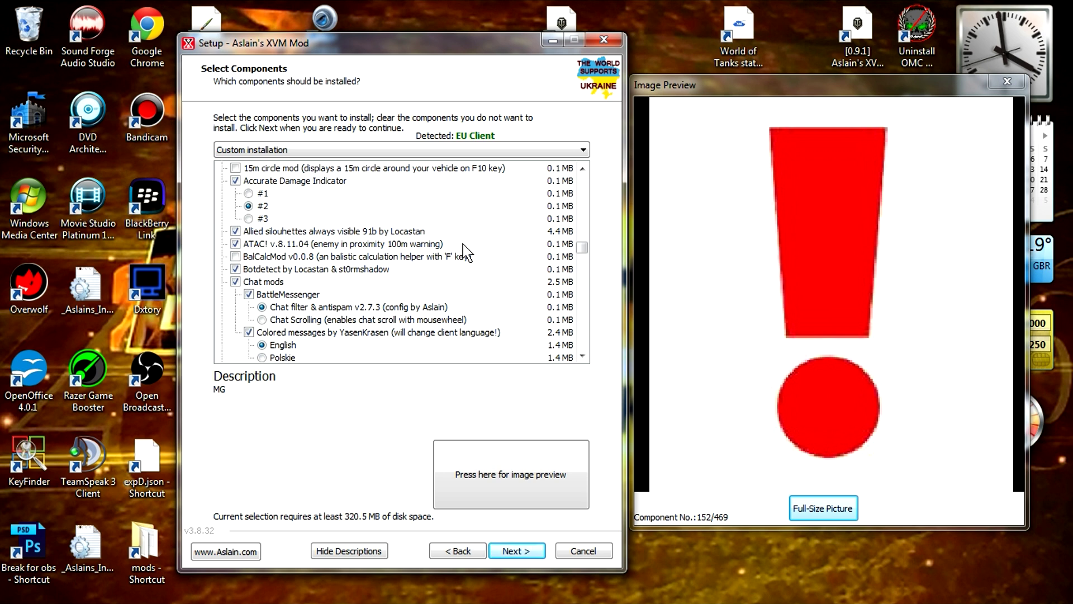
left_click(389, 232)
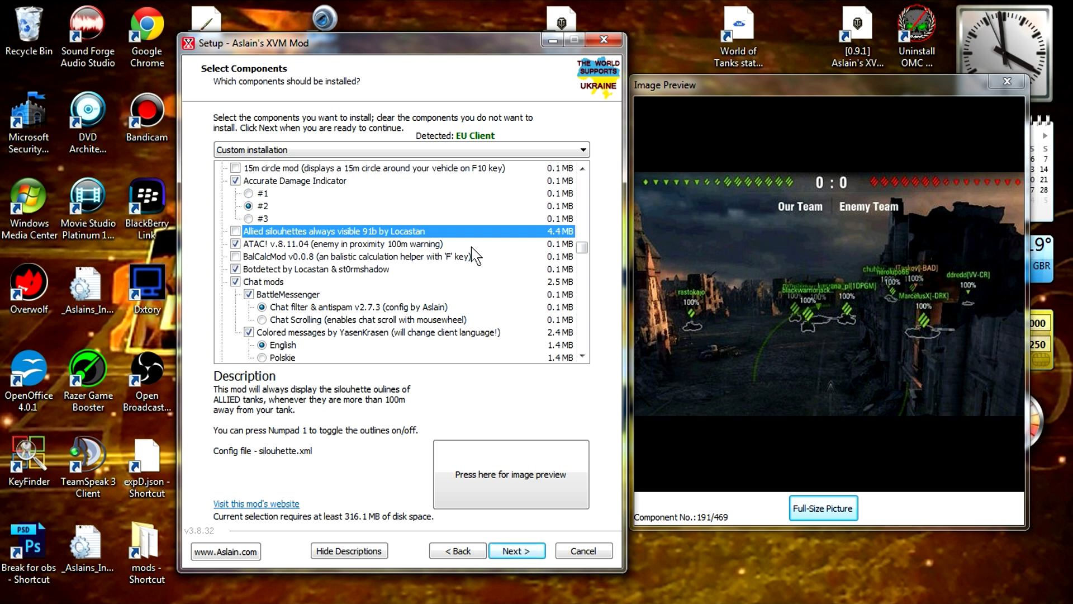
scroll(472, 254, "down", 1)
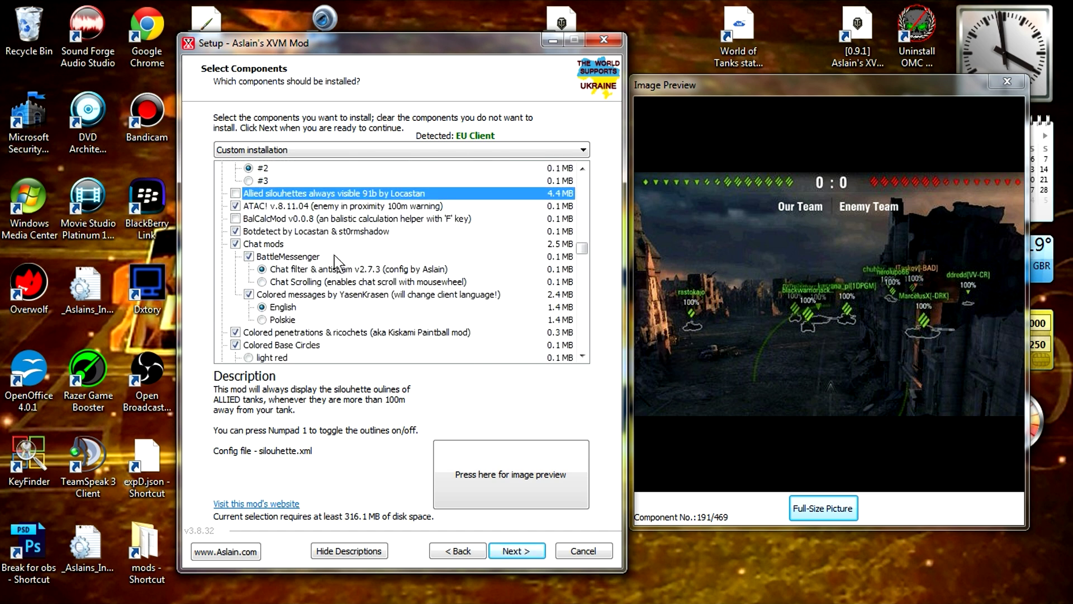
left_click(310, 271)
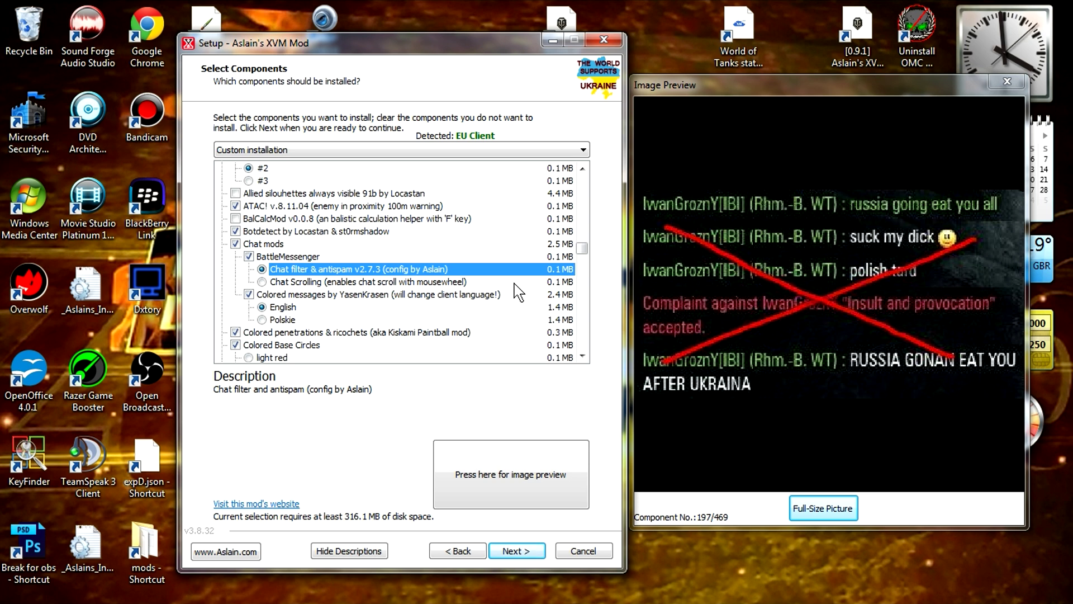
scroll(519, 292, "down", 1)
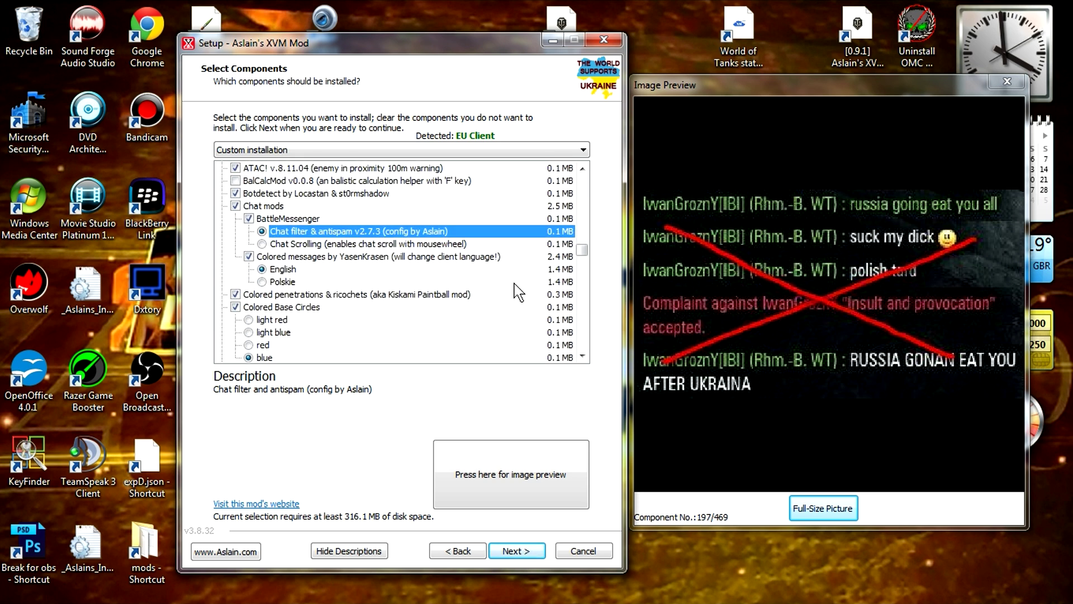
scroll(519, 291, "down", 2)
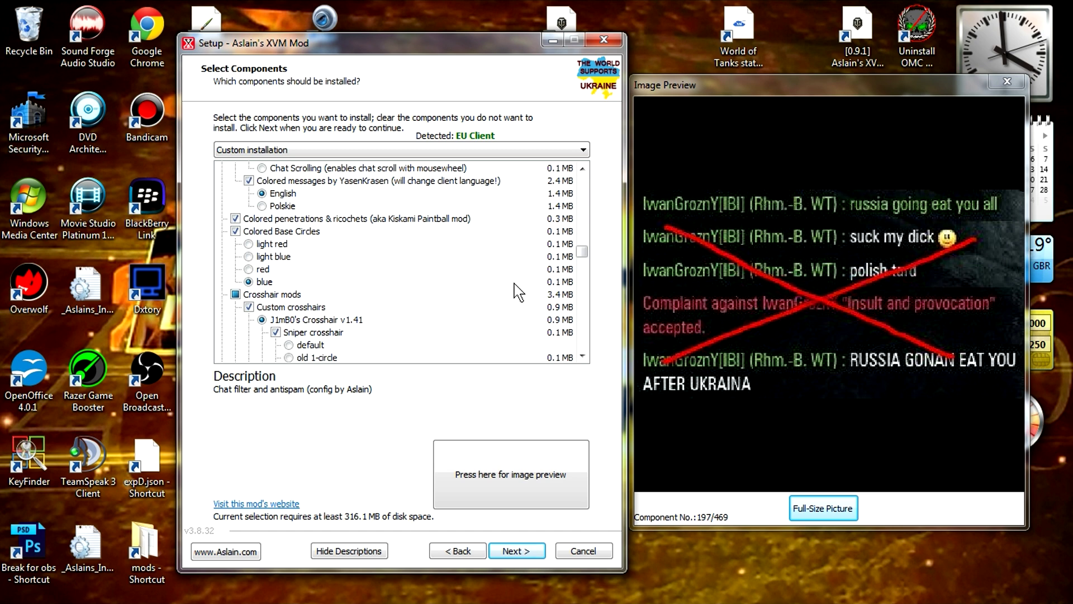
scroll(519, 291, "down", 2)
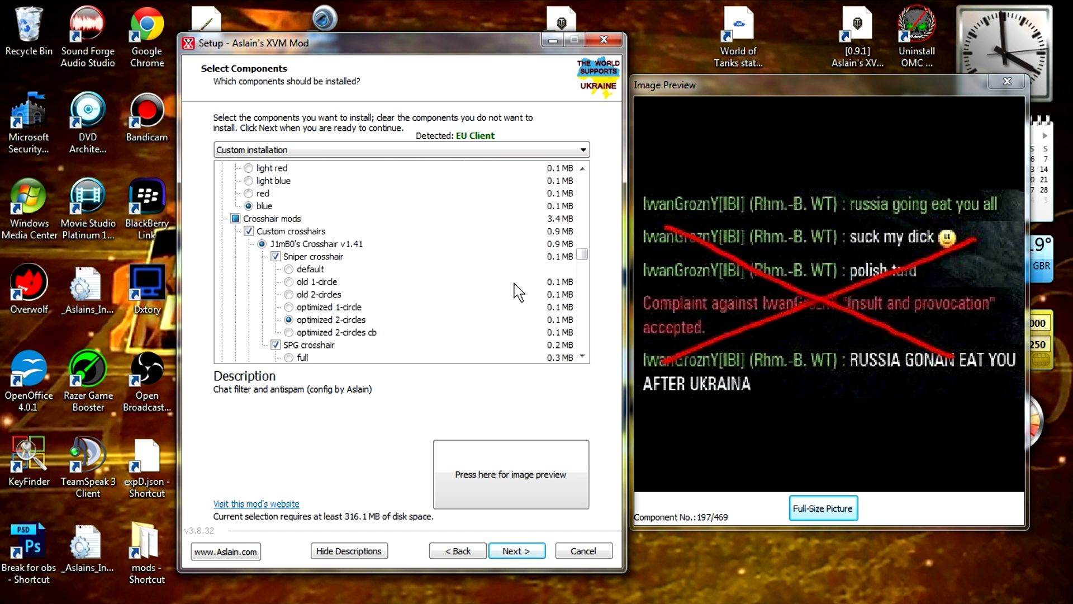
Step: Show the description and preview of J1mB0's Crosshair v1.41
scroll(519, 291, "down", 1)
left_click(308, 208)
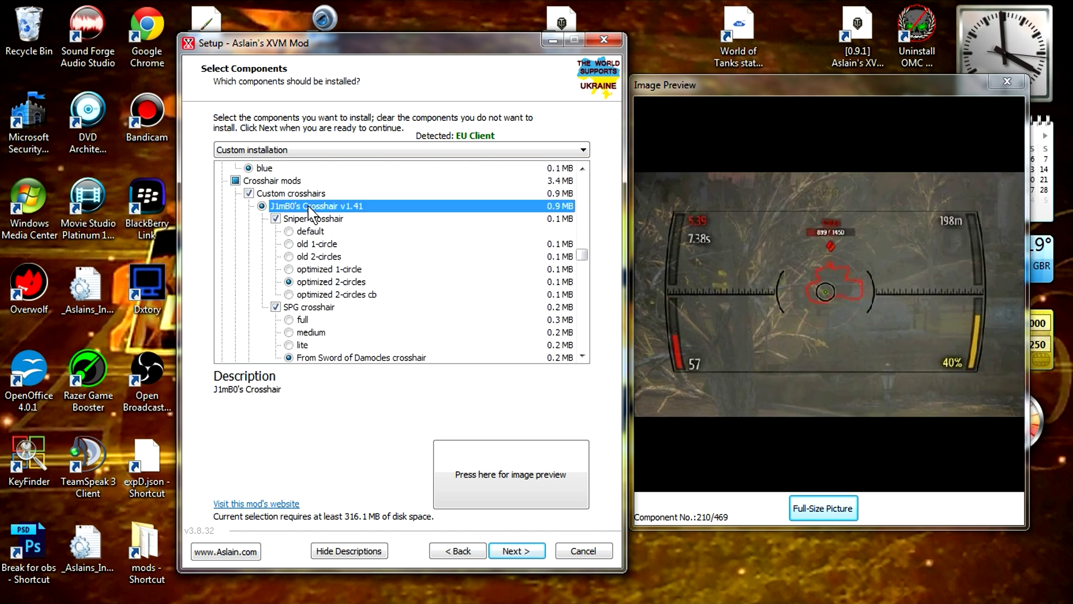
scroll(419, 220, "down", 2)
scroll(467, 254, "down", 2)
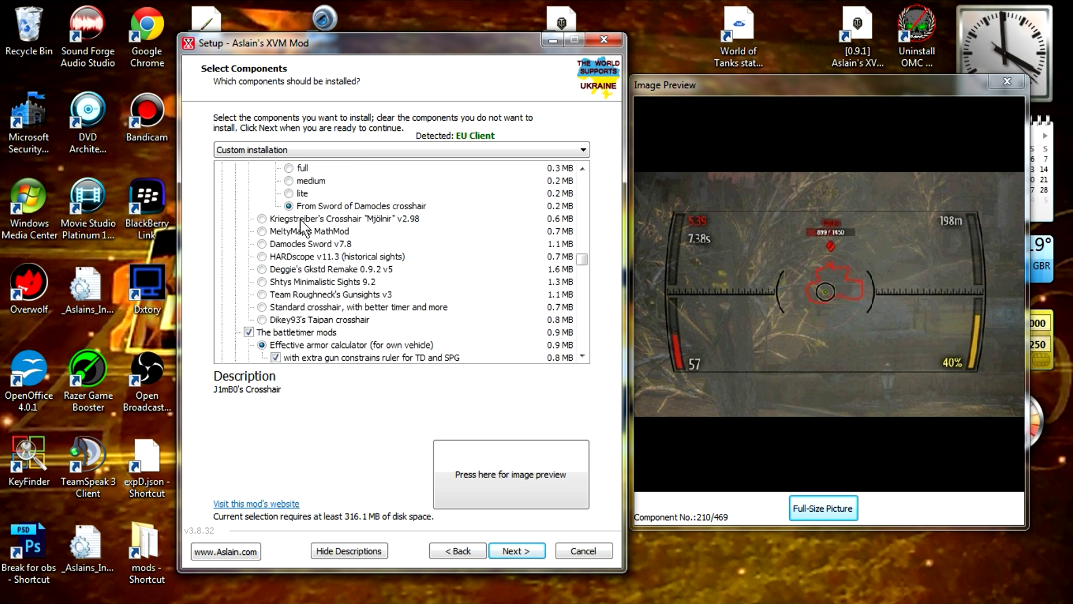
Step: Preview the Kriegstreiber, MeltyMap, Damocles, HARDscope, Deggie, Shtys and Roughneck crosshairs in turn
left_click(302, 220)
left_click(311, 231)
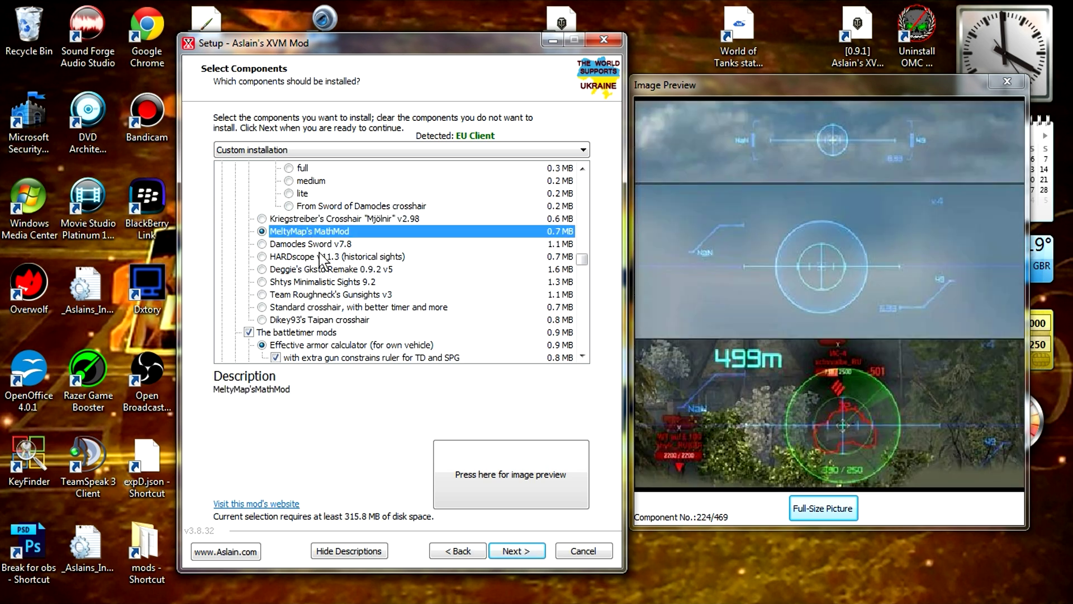
left_click(316, 245)
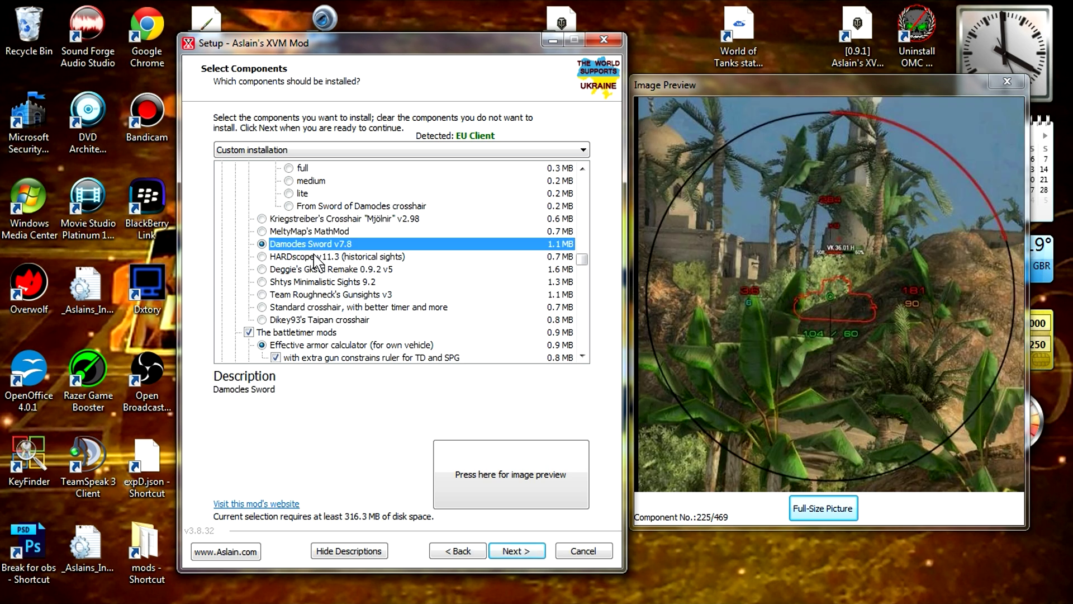
left_click(316, 257)
left_click(318, 269)
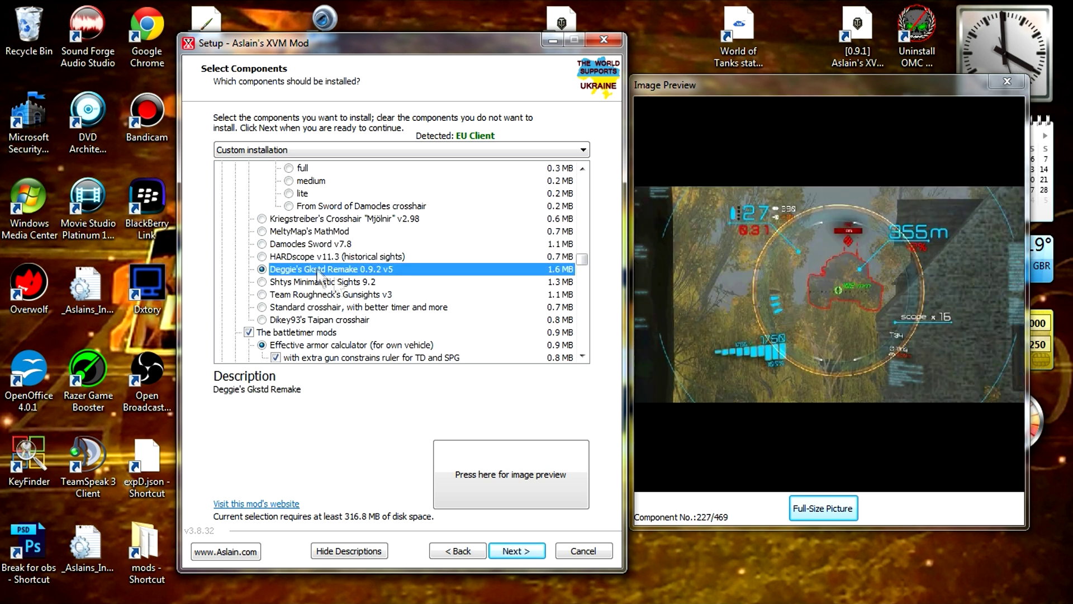
left_click(323, 282)
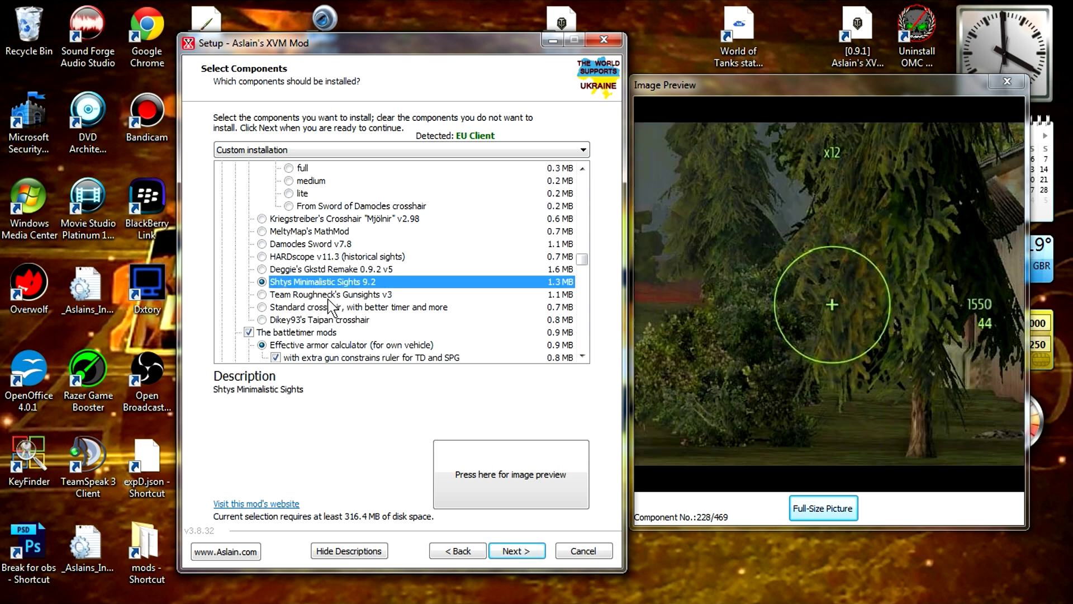
left_click(326, 296)
Step: Reselect J1mB0's Crosshair v1.41 as the custom crosshair
scroll(347, 291, "up", 5)
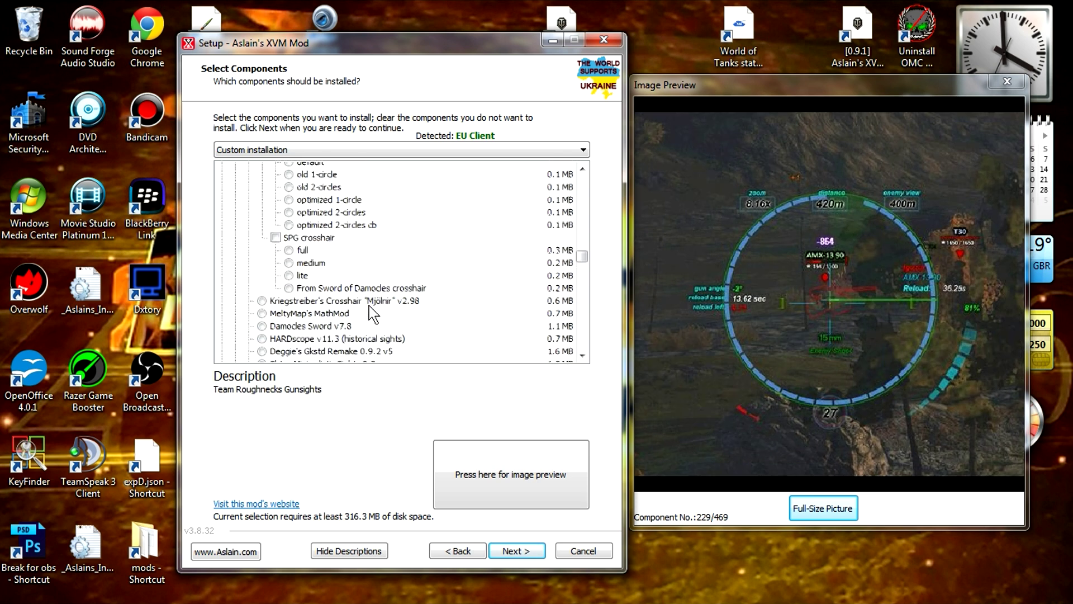
left_click(262, 244)
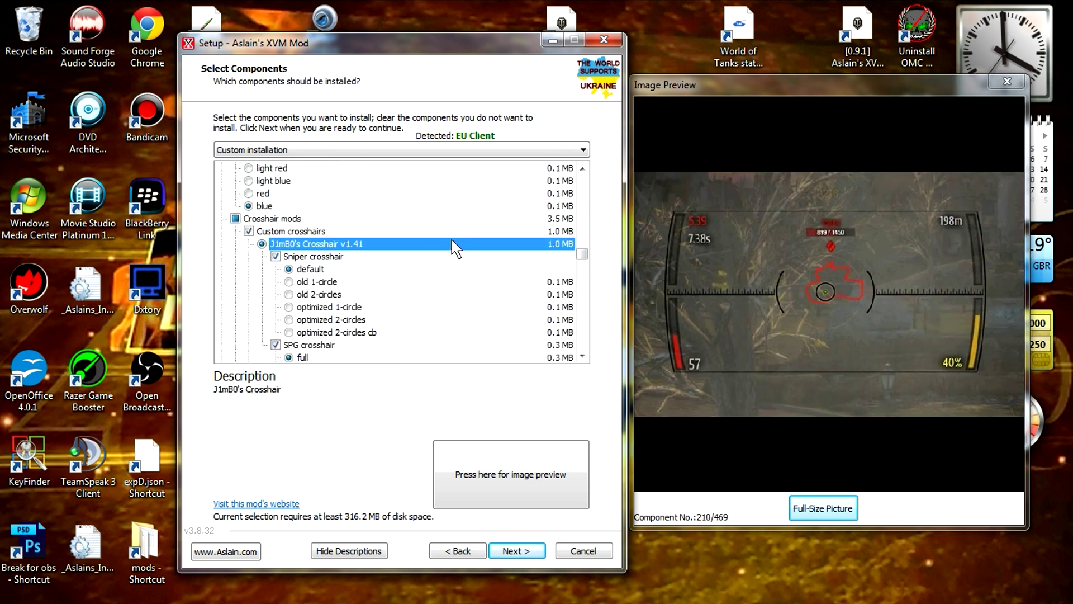
scroll(453, 263, "down", 4)
scroll(453, 262, "down", 4)
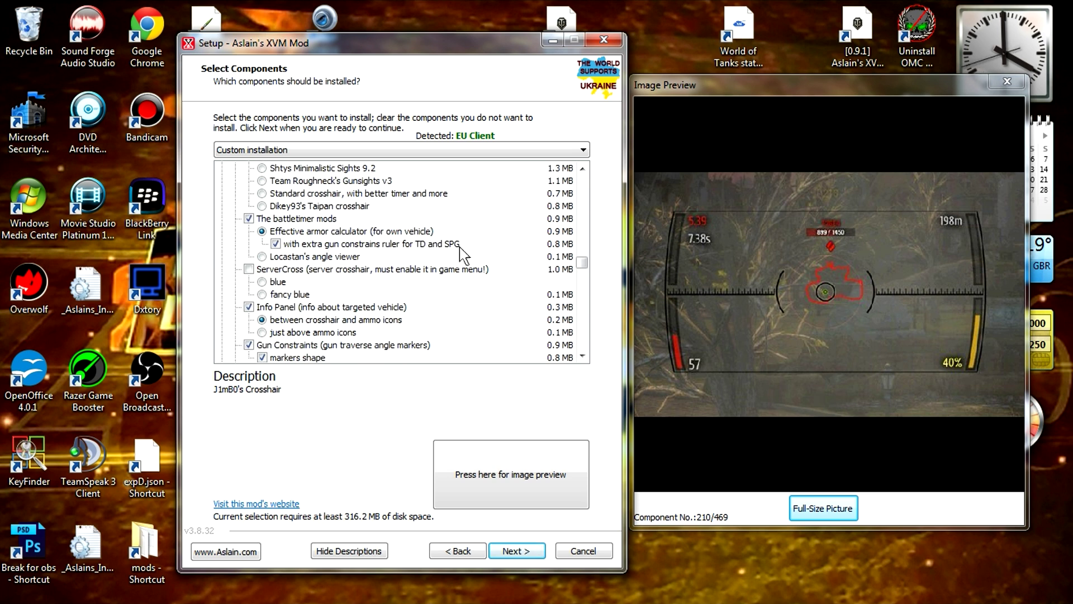
Step: Scroll down the battle mods and show the Damage Panel GambitER 0.9.2 preview
scroll(447, 255, "down", 2)
scroll(452, 262, "down", 4)
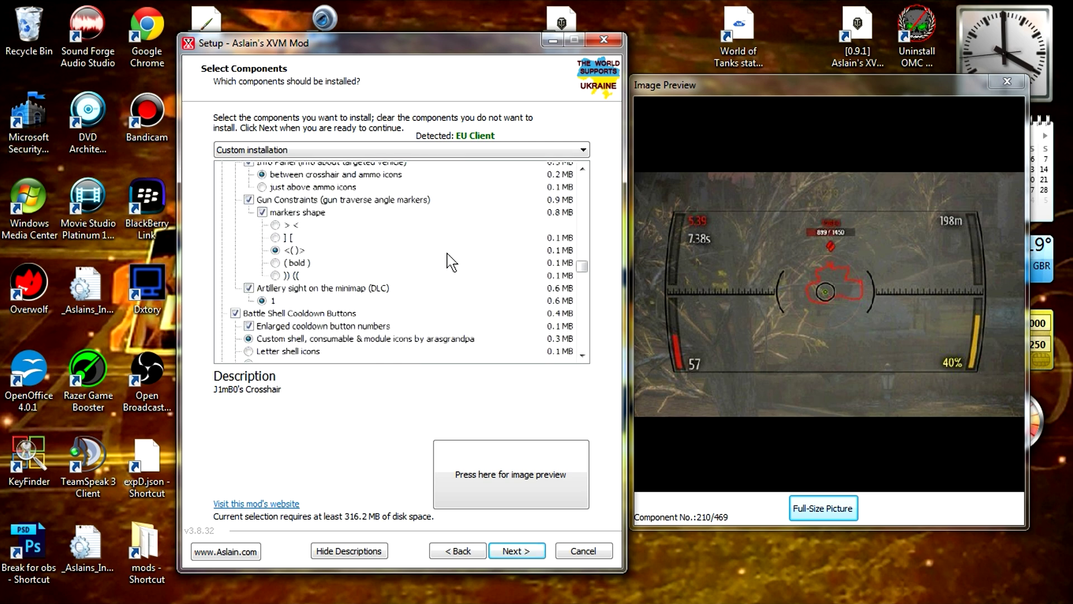
scroll(450, 261, "down", 1)
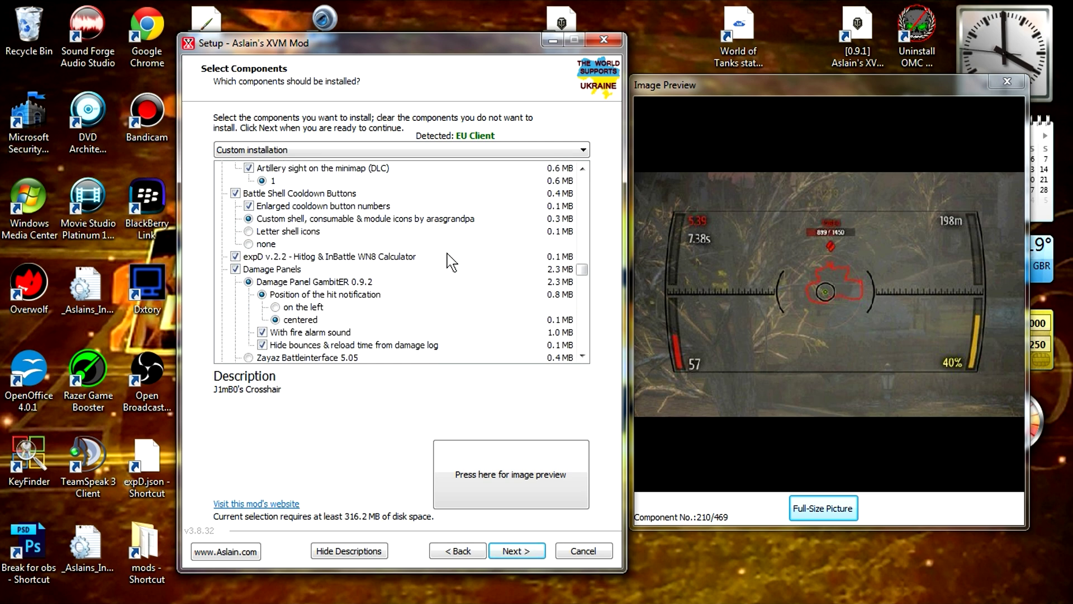
scroll(450, 262, "down", 3)
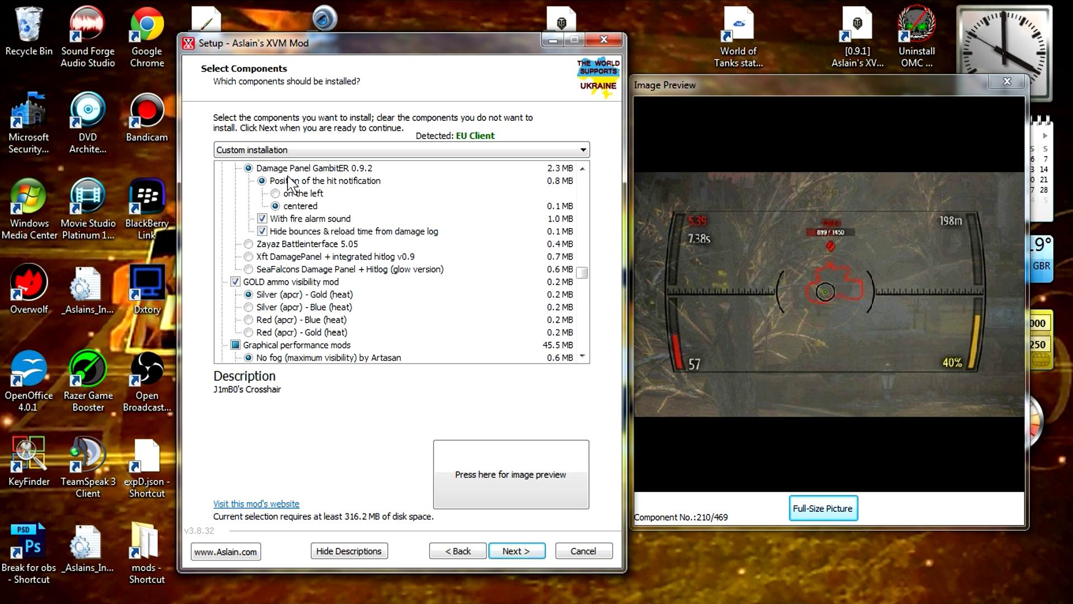
left_click(290, 169)
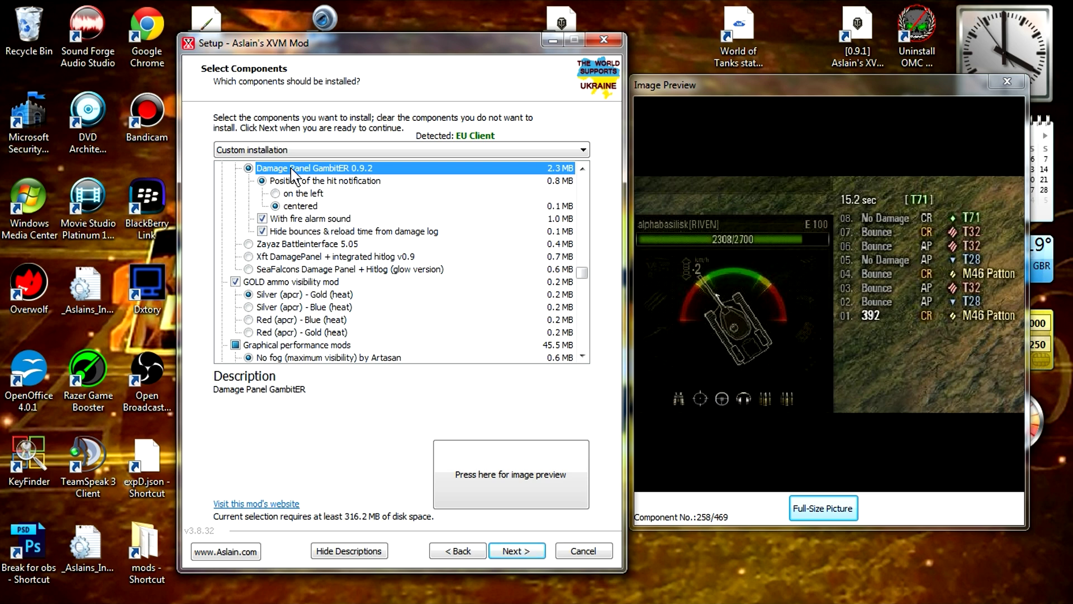
Step: Keep scrolling the component list down to the Garage mods
scroll(439, 218, "down", 4)
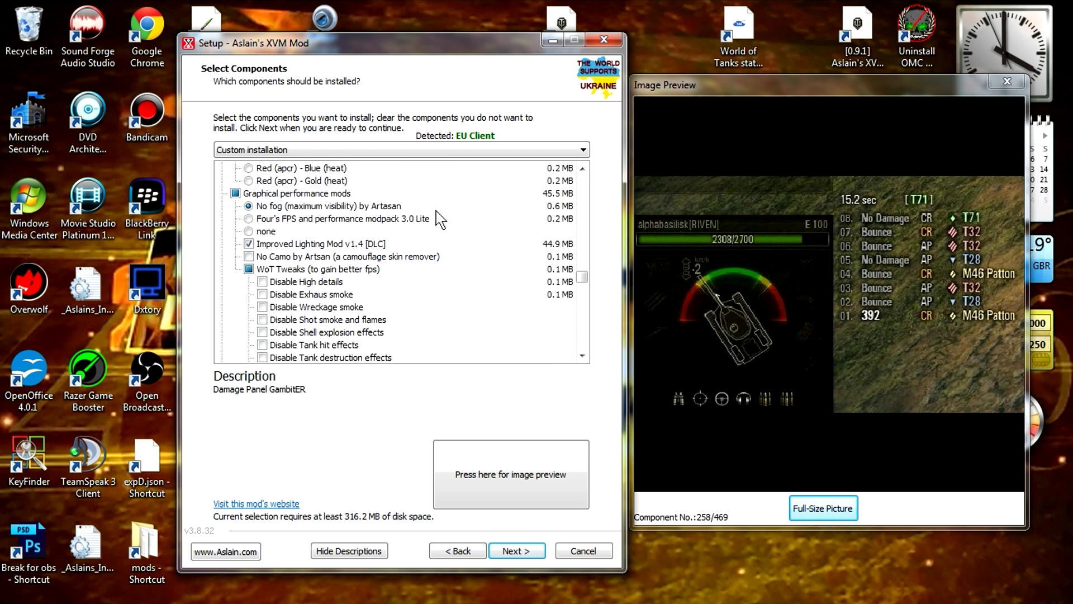
scroll(438, 218, "down", 6)
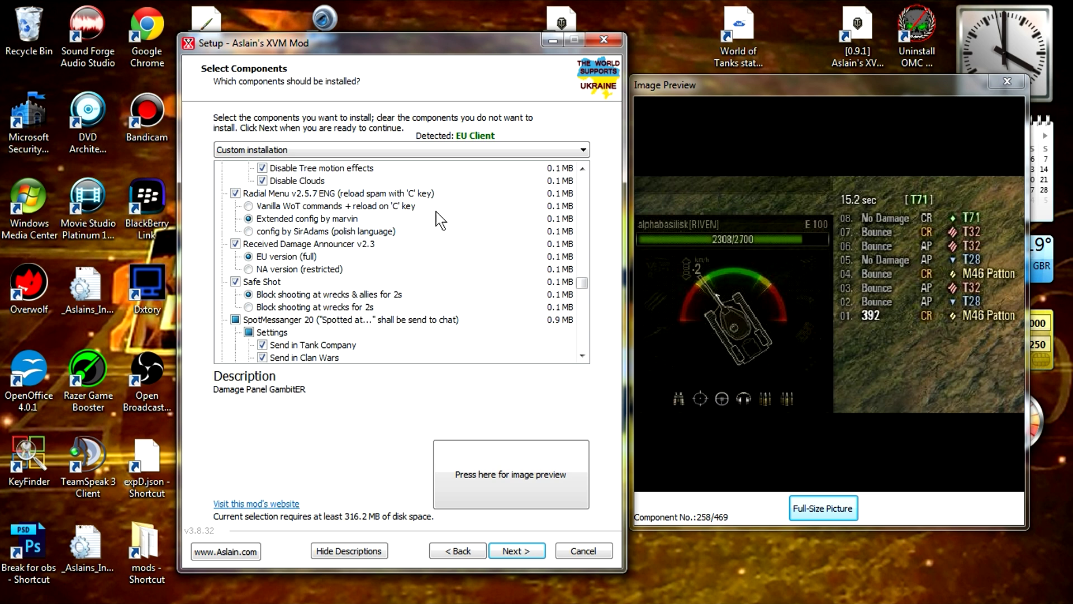
scroll(439, 219, "down", 2)
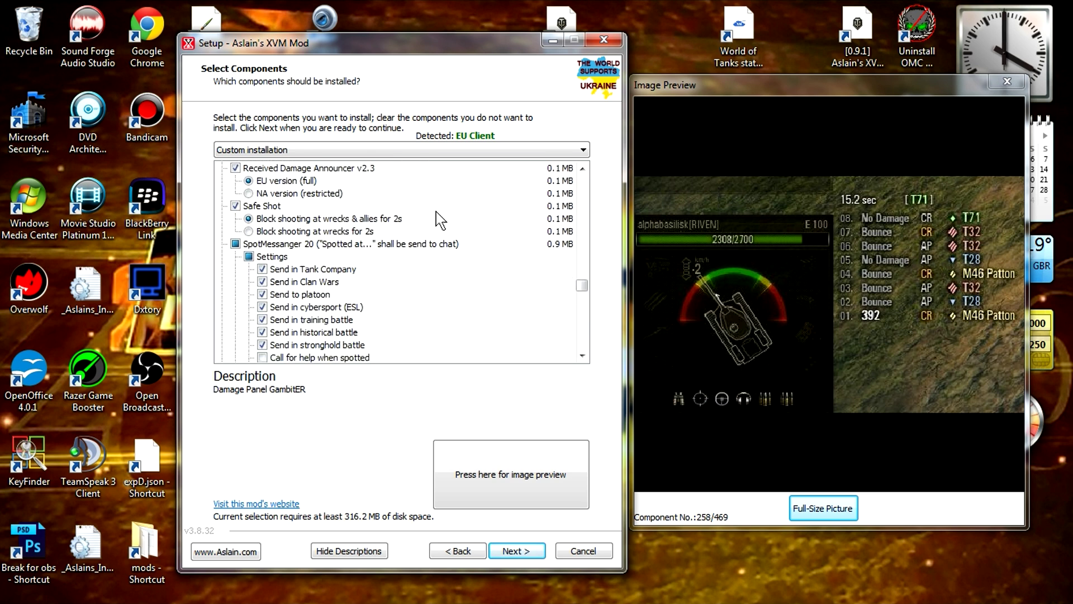
scroll(439, 219, "down", 1)
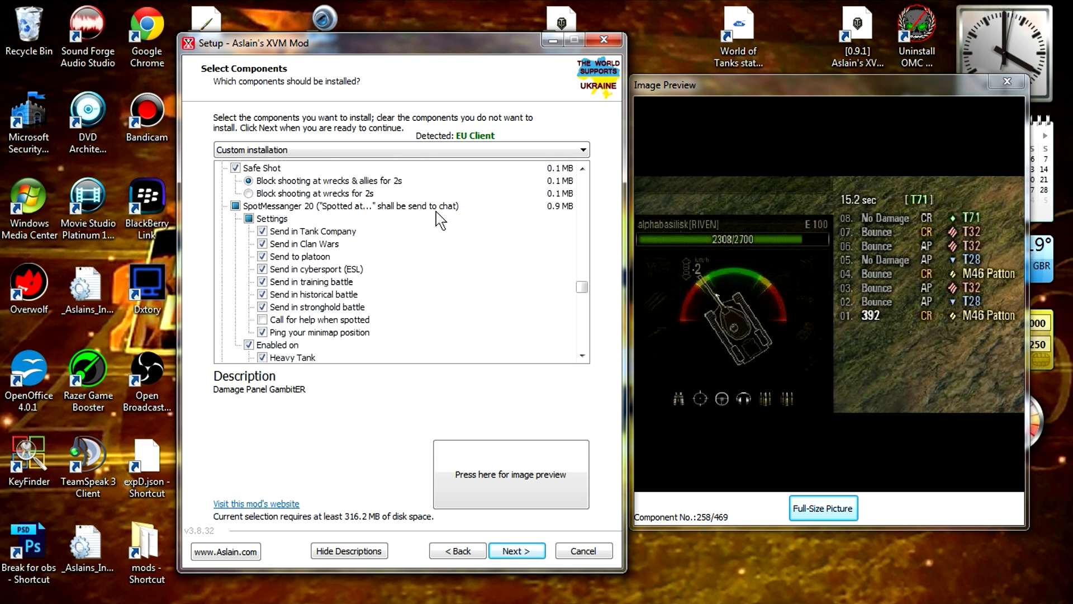
scroll(440, 221, "down", 1)
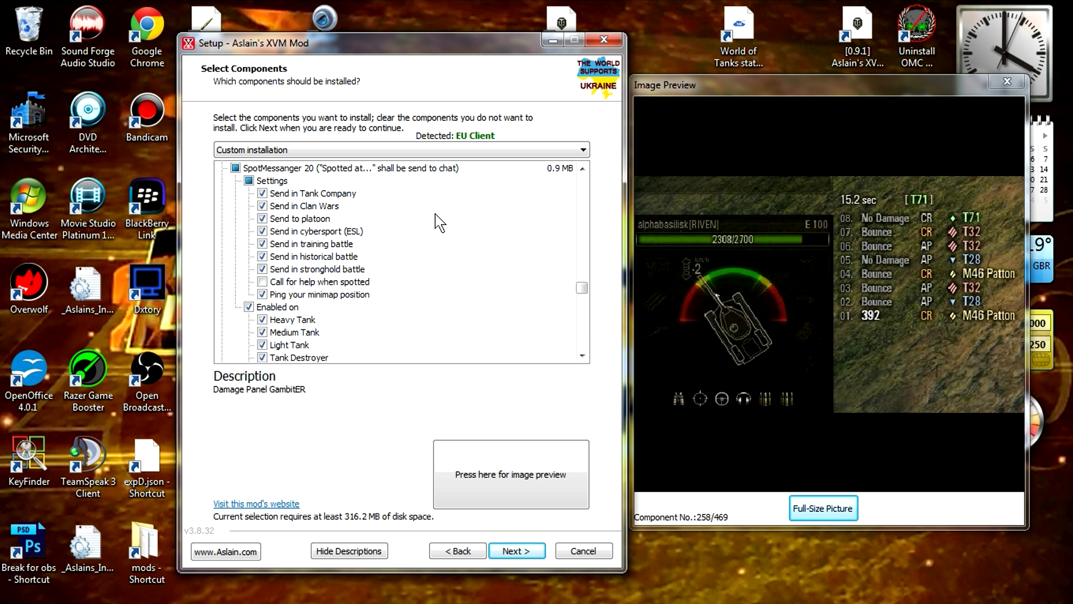
scroll(440, 221, "down", 1)
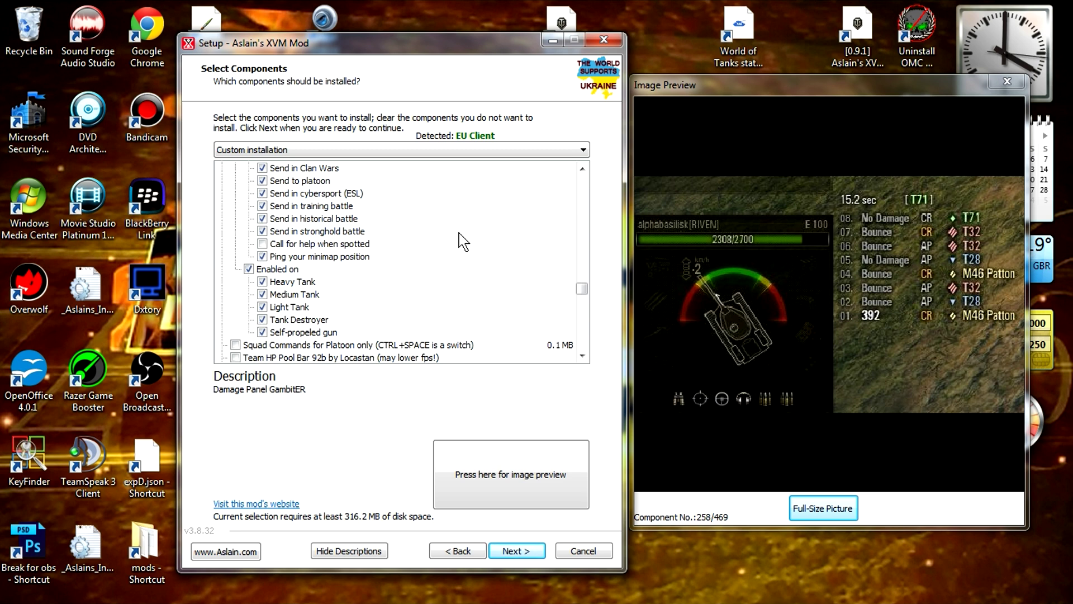
scroll(462, 242, "down", 1)
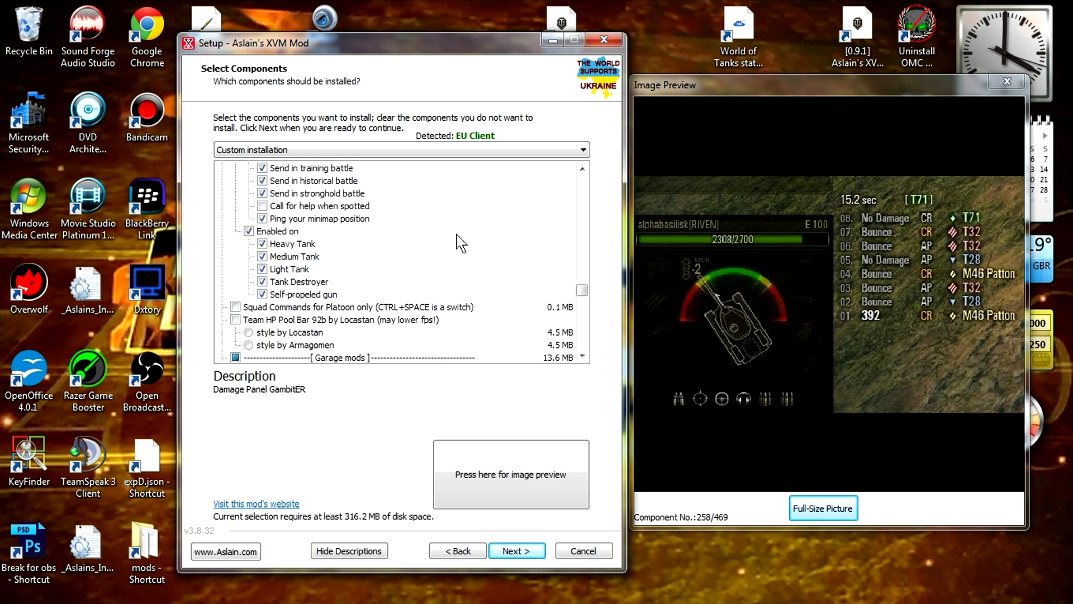
scroll(461, 242, "down", 4)
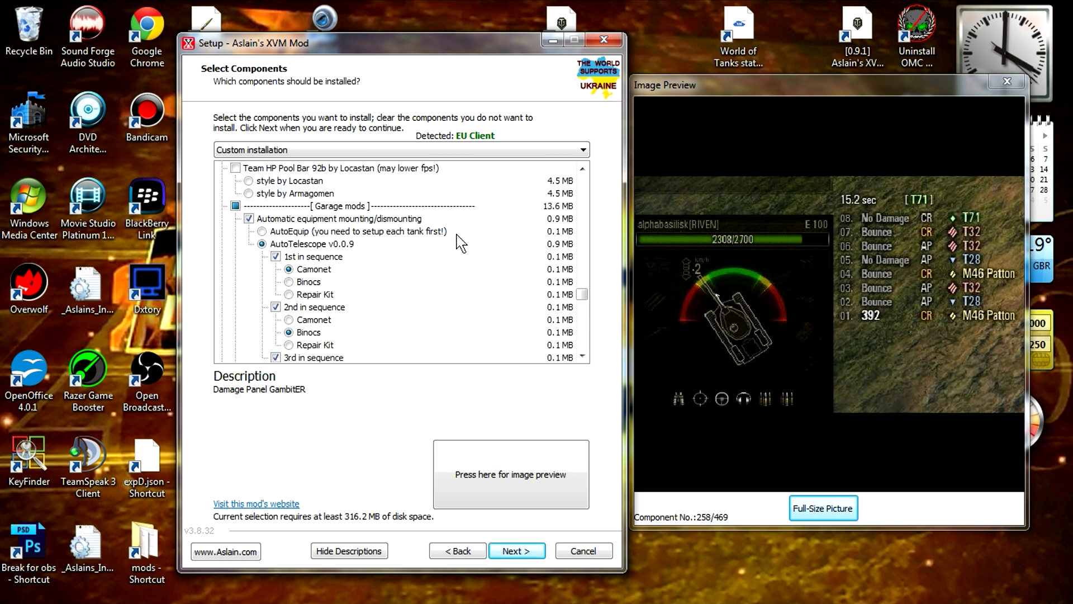
scroll(461, 242, "down", 1)
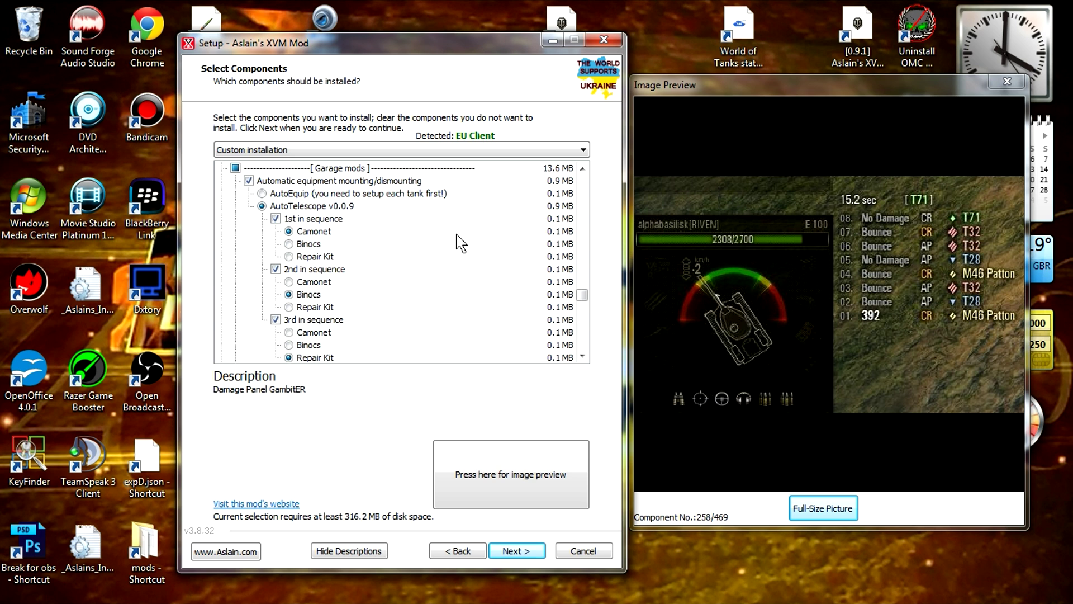
scroll(461, 243, "down", 1)
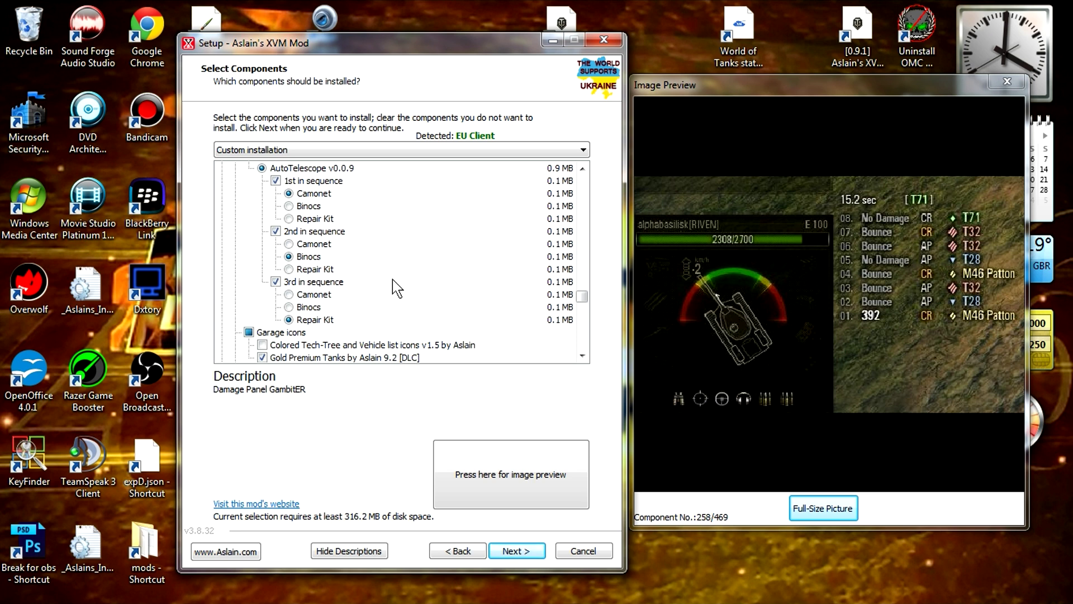
scroll(397, 288, "down", 2)
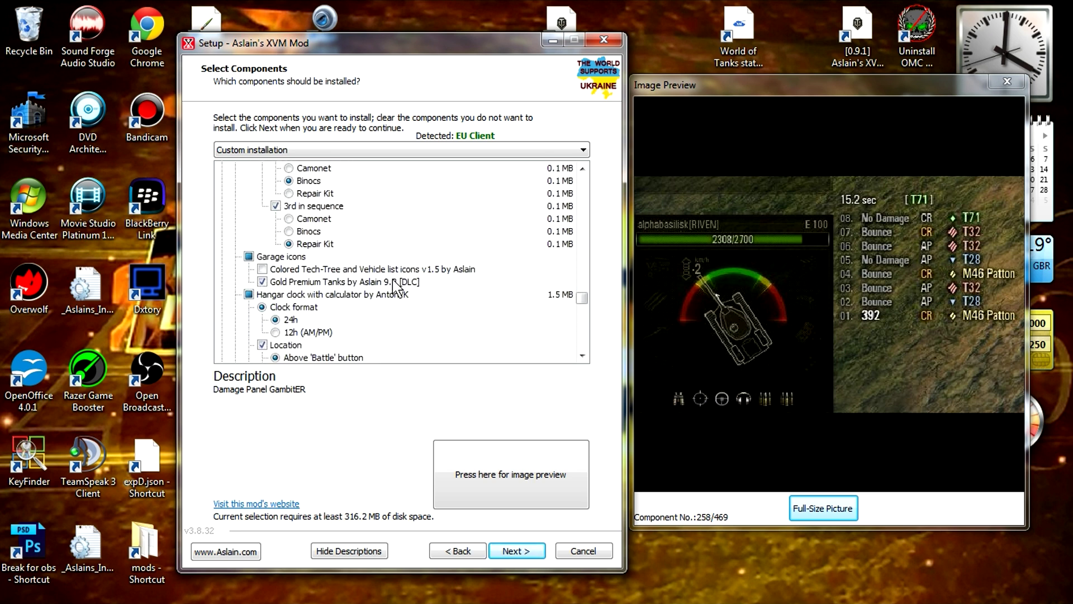
scroll(396, 288, "down", 1)
scroll(397, 288, "down", 1)
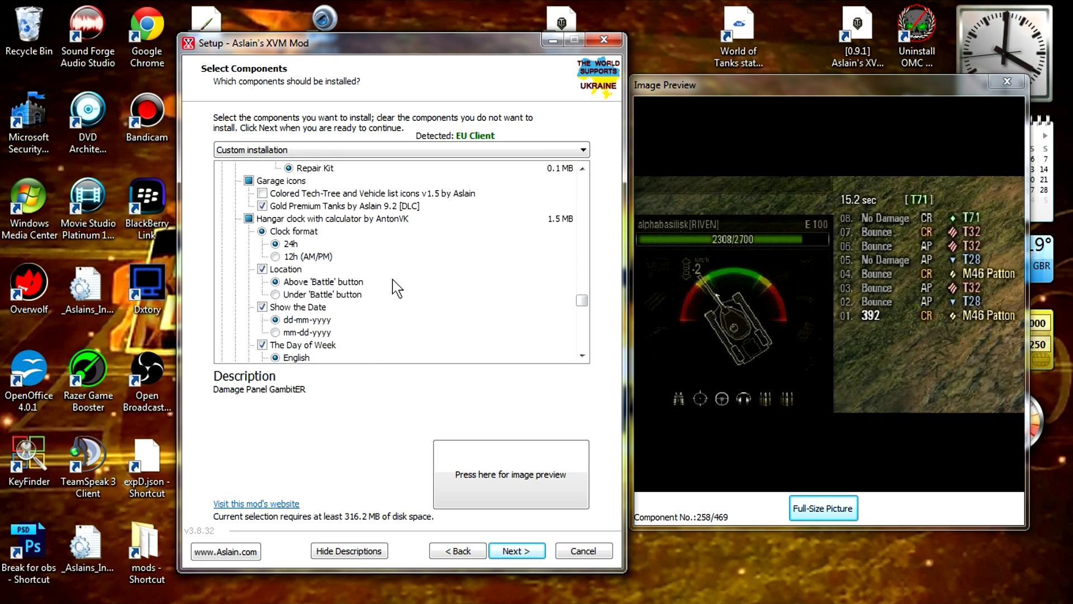
scroll(464, 257, "down", 3)
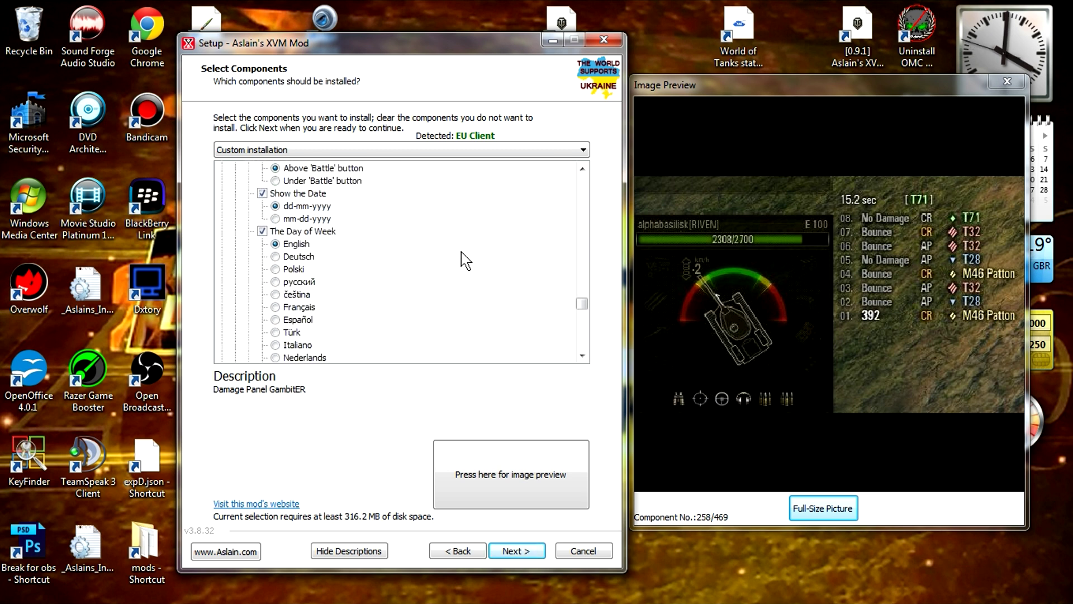
scroll(465, 260, "down", 3)
scroll(463, 262, "down", 2)
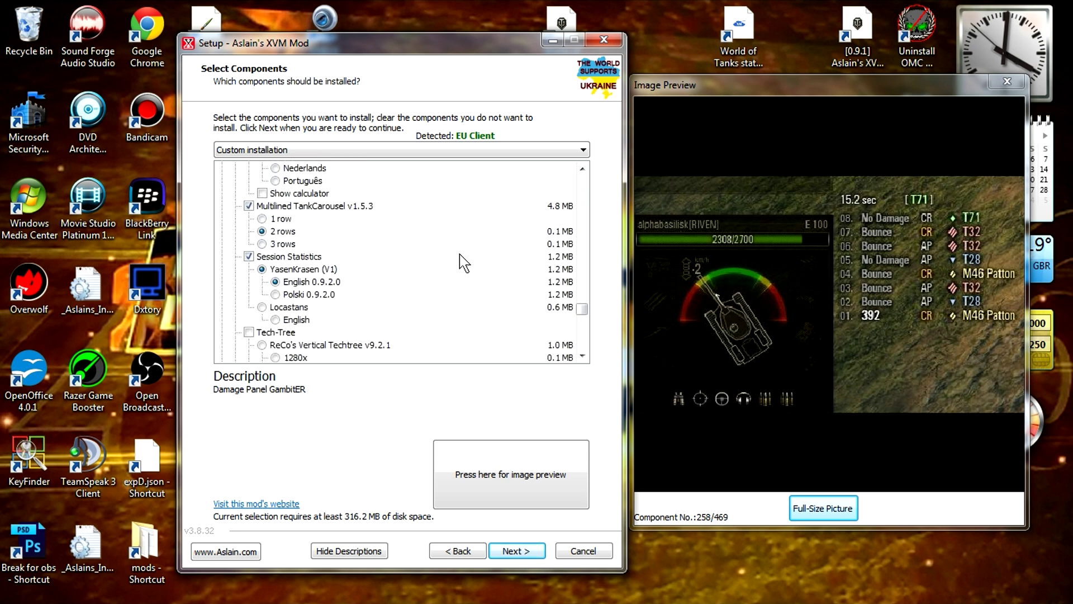
scroll(464, 263, "down", 5)
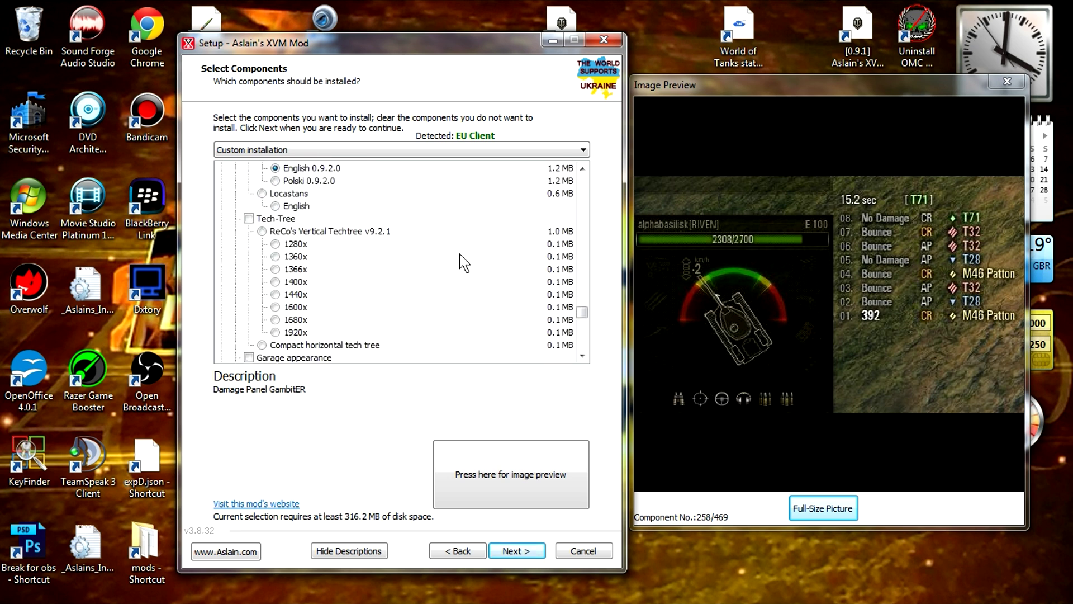
scroll(464, 262, "down", 4)
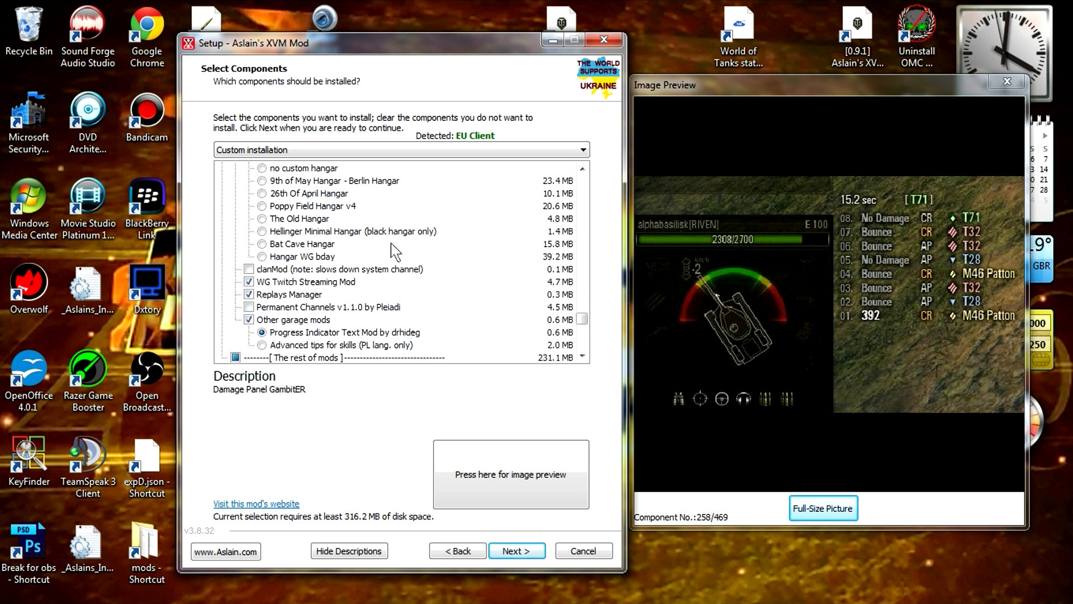
left_click(303, 244)
scroll(391, 276, "up", 1)
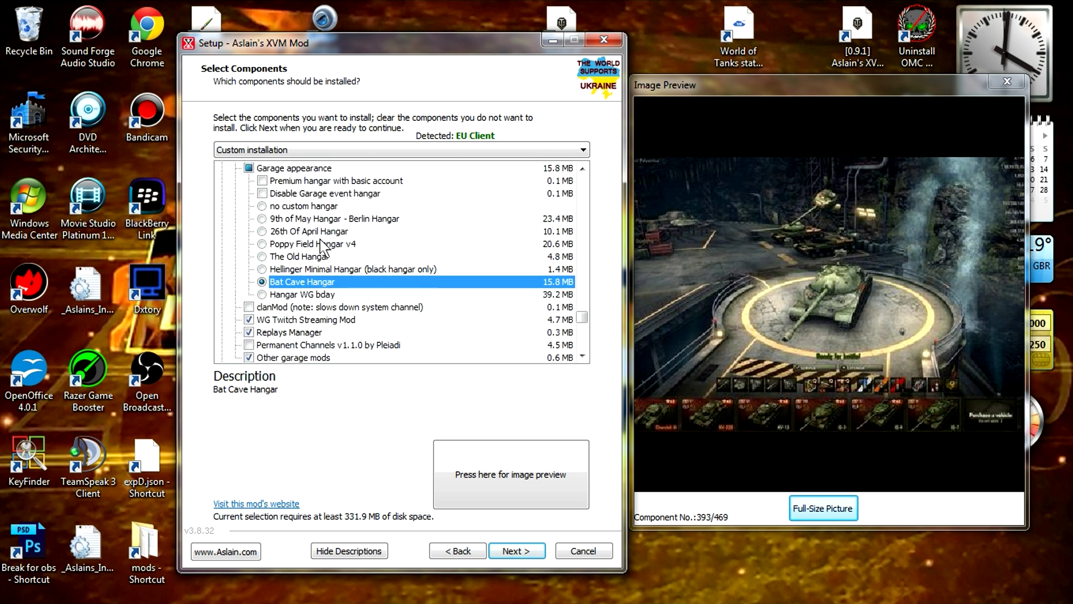
left_click(310, 206)
scroll(376, 263, "up", 1)
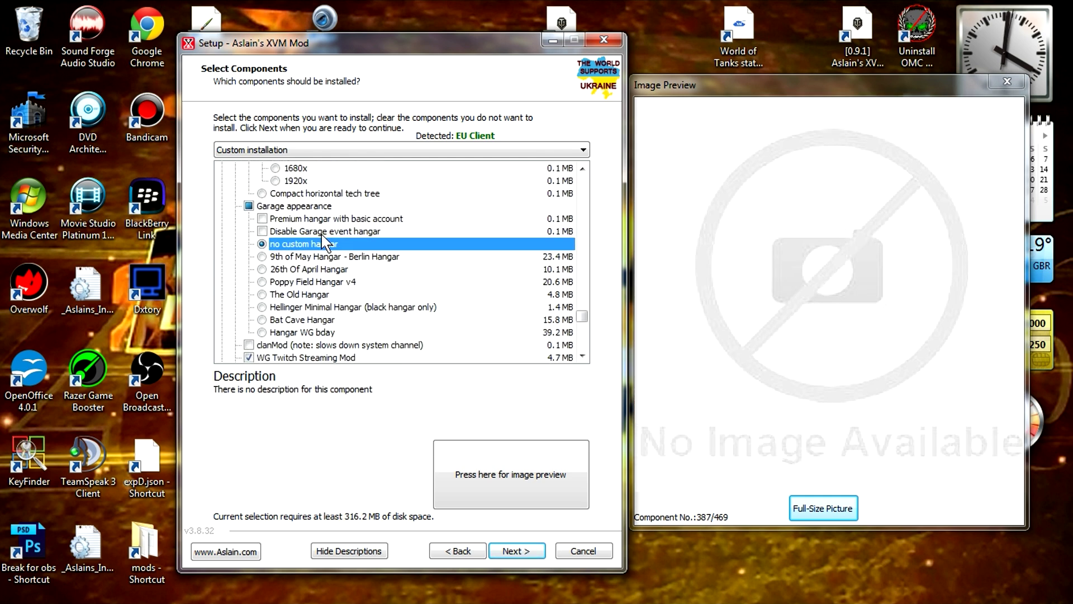
left_click(329, 231)
left_click(270, 219)
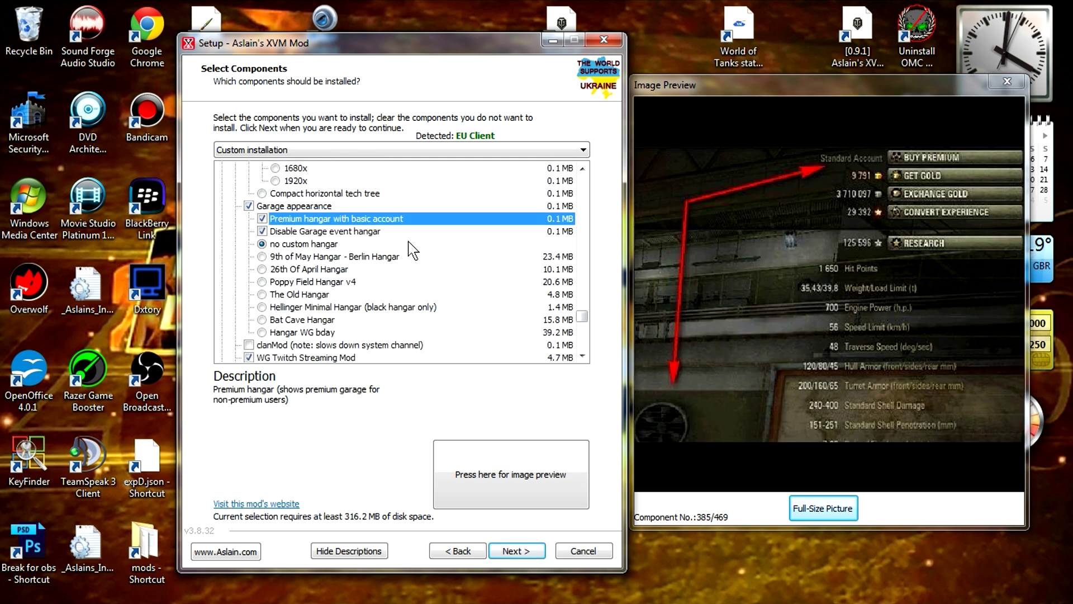
left_click(249, 205)
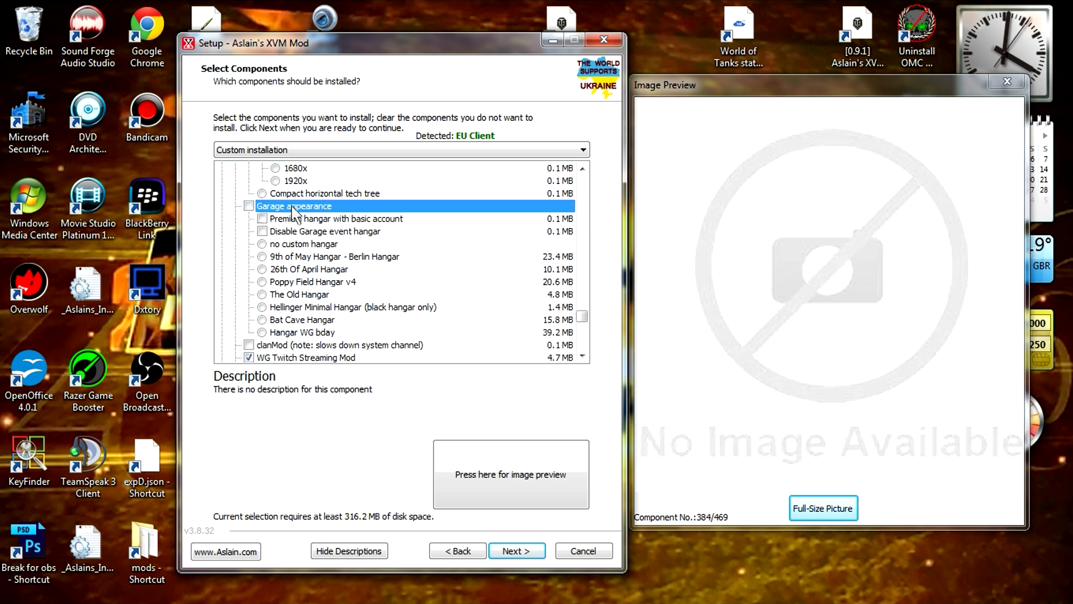
scroll(483, 256, "down", 2)
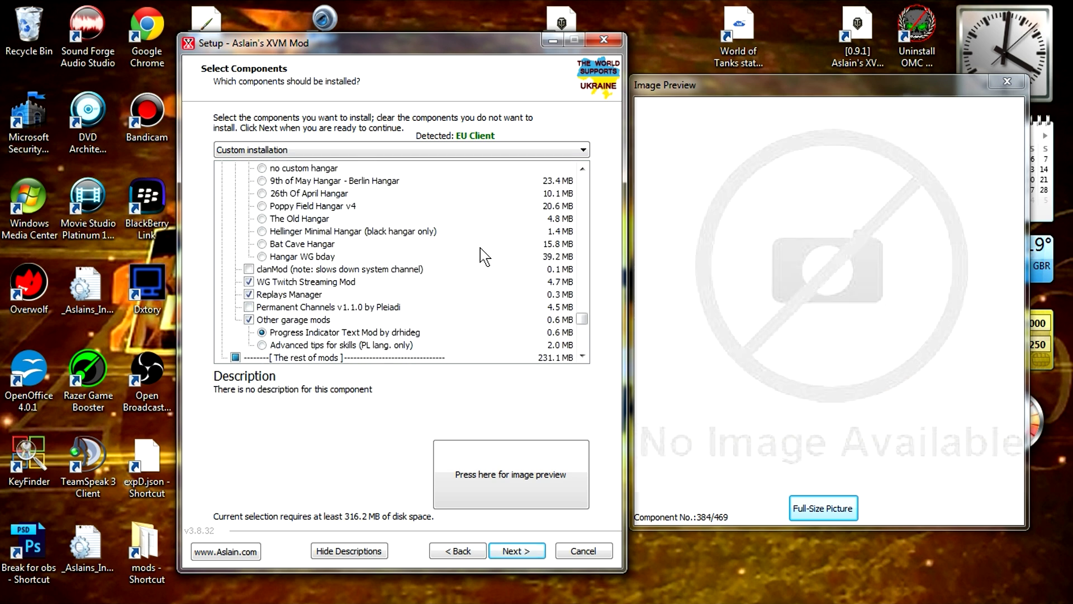
scroll(484, 256, "down", 2)
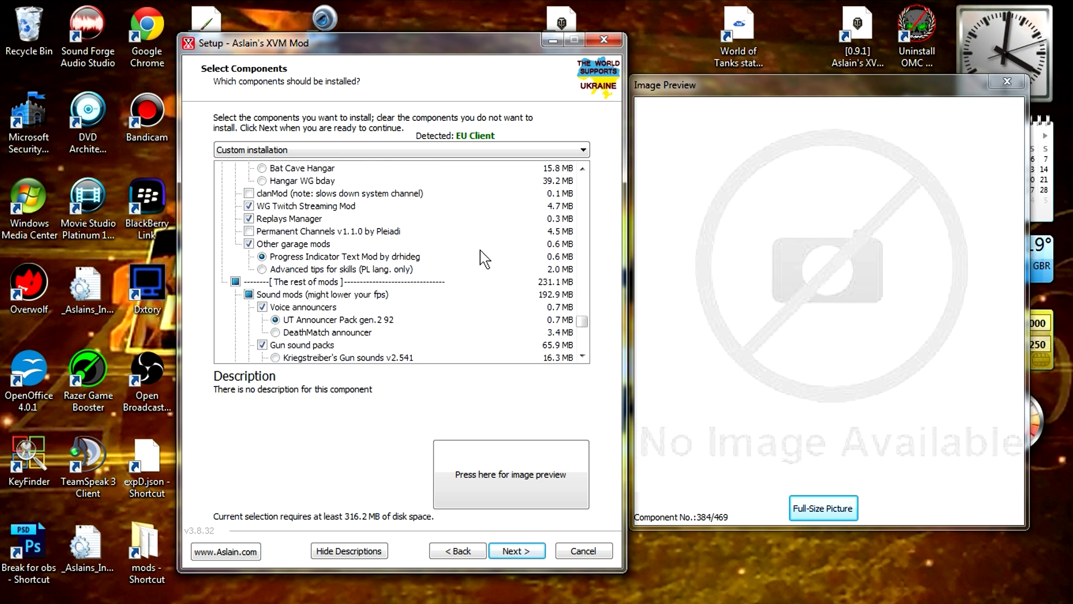
Step: Show the description and before/after preview of drhideg's Progress Indicator Text Mod
scroll(447, 257, "down", 1)
left_click(342, 219)
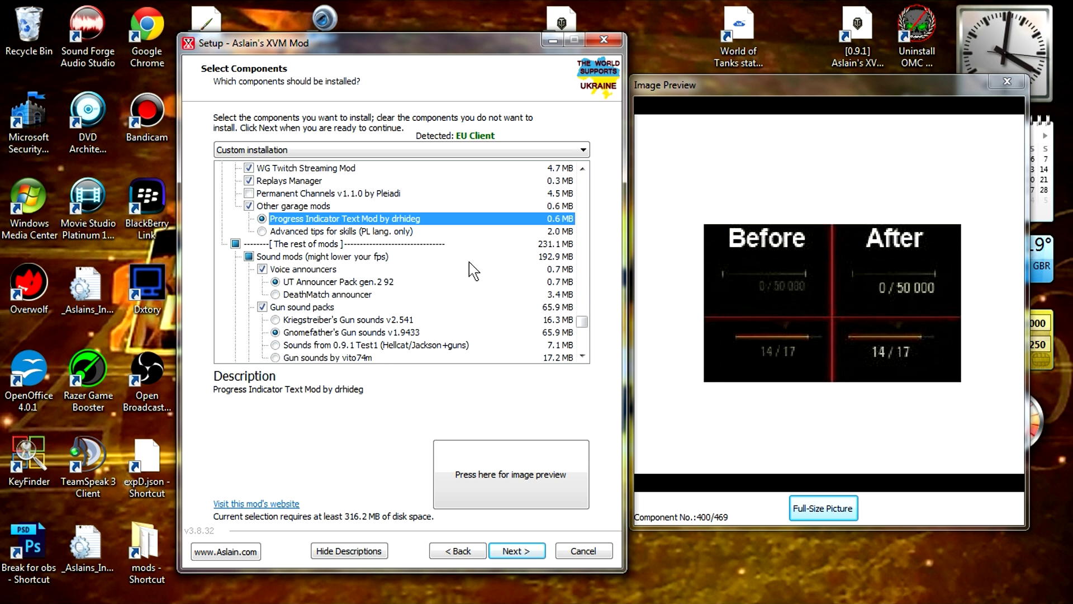
scroll(471, 271, "down", 1)
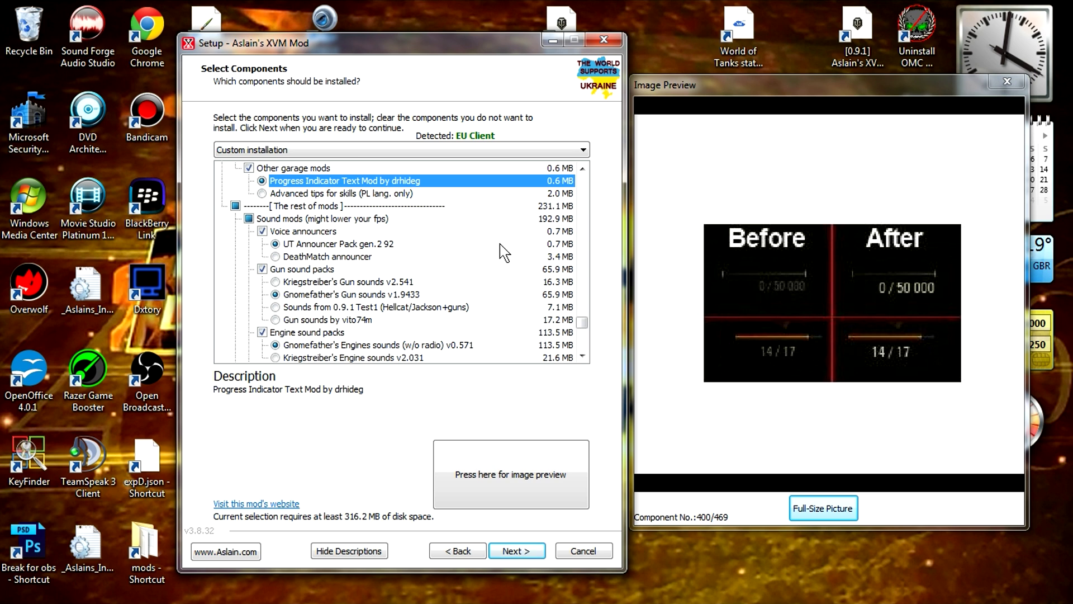
Step: Scroll down through the sound mod packs in the component list
scroll(502, 252, "down", 1)
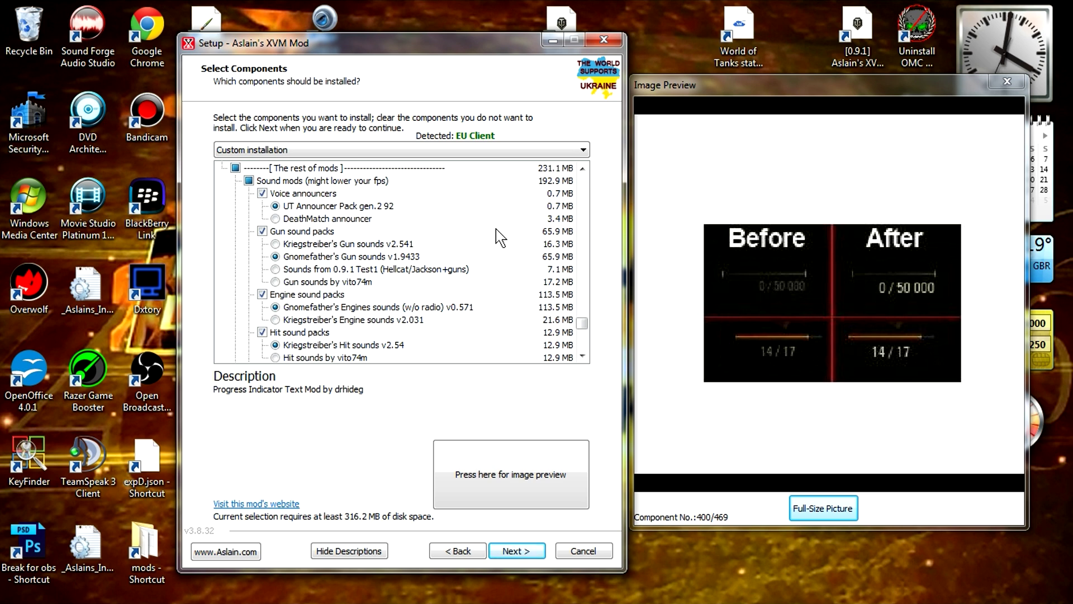
scroll(500, 237, "down", 1)
scroll(500, 238, "down", 1)
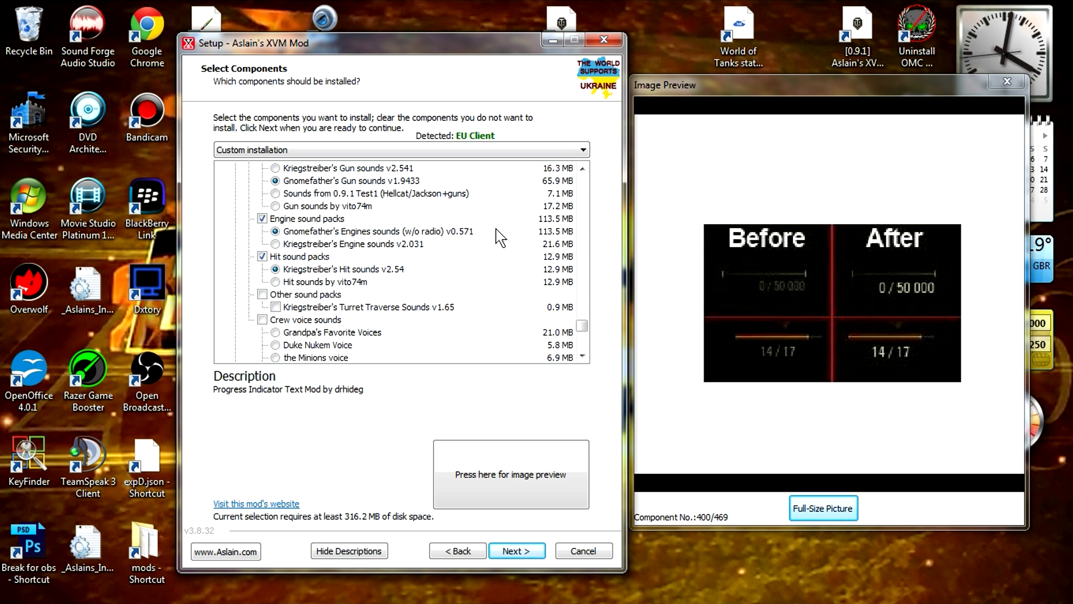
scroll(501, 238, "down", 2)
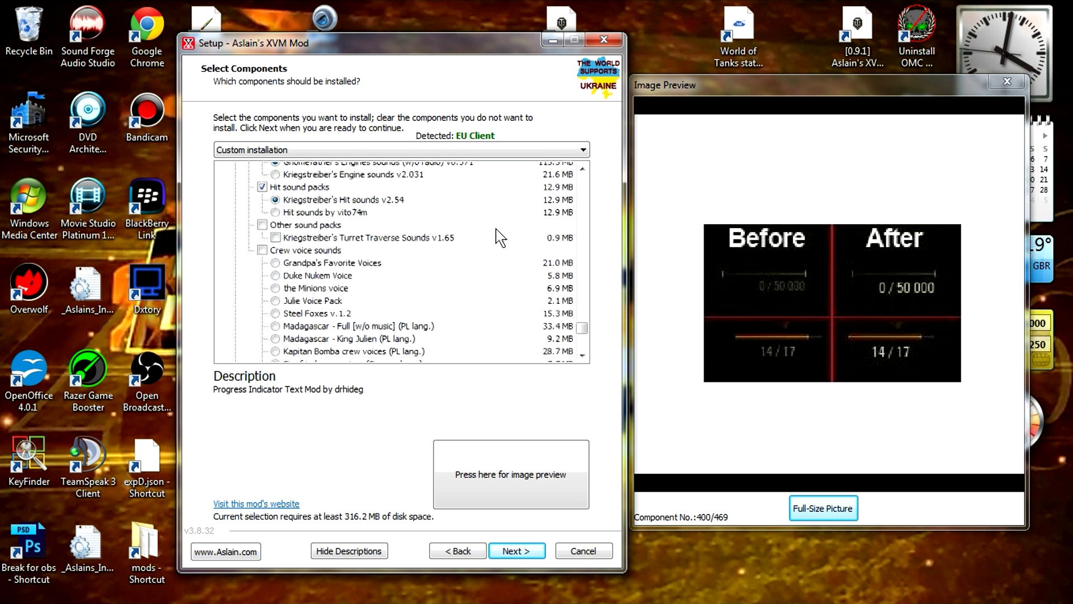
scroll(500, 237, "down", 1)
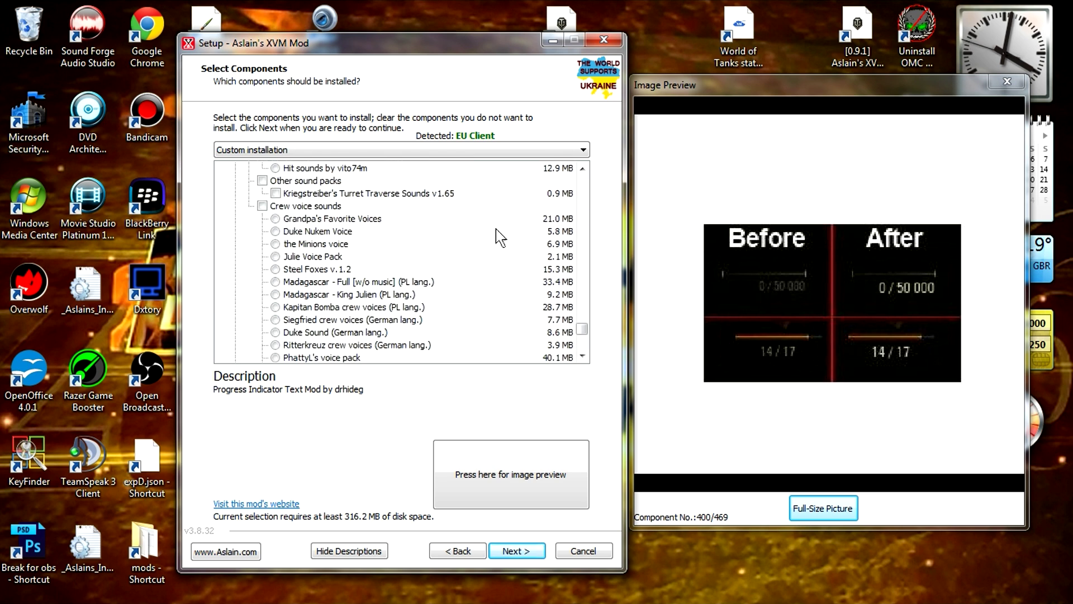
scroll(486, 232, "down", 1)
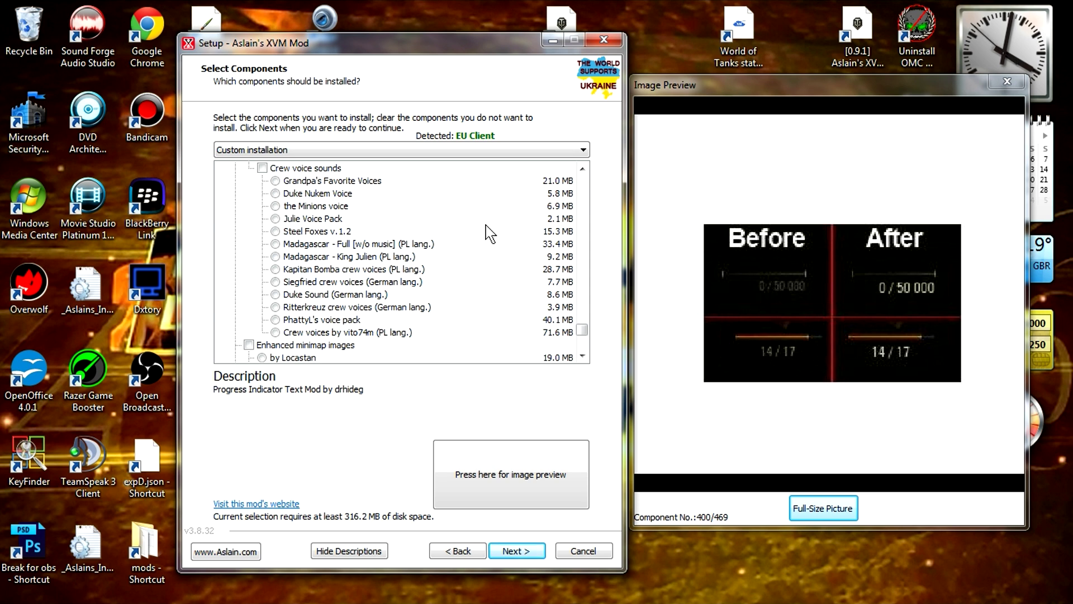
scroll(490, 233, "down", 1)
scroll(490, 233, "down", 4)
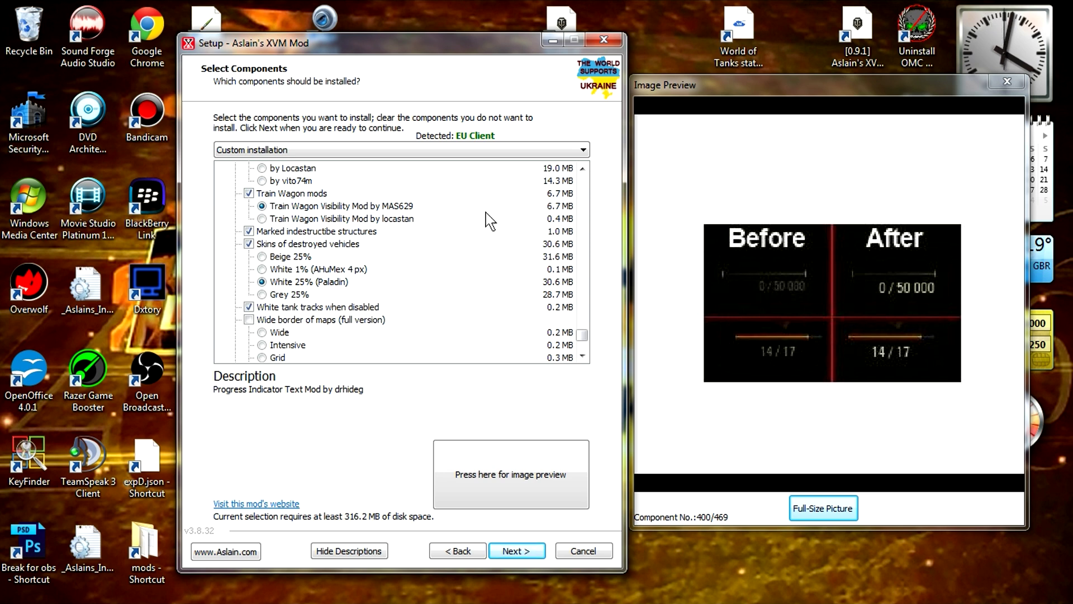
scroll(491, 220, "down", 3)
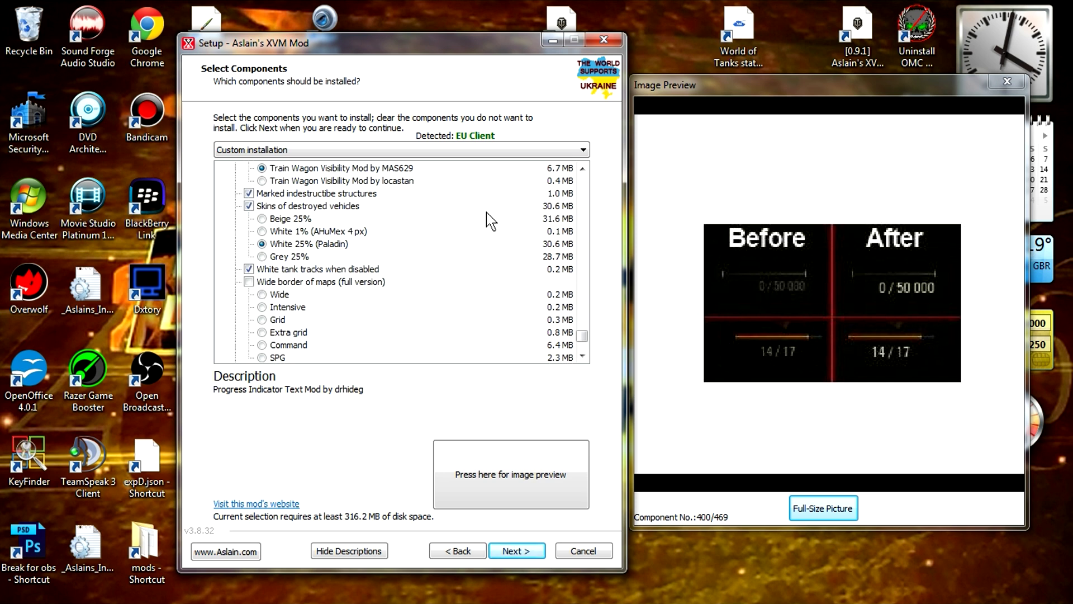
scroll(486, 213, "down", 3)
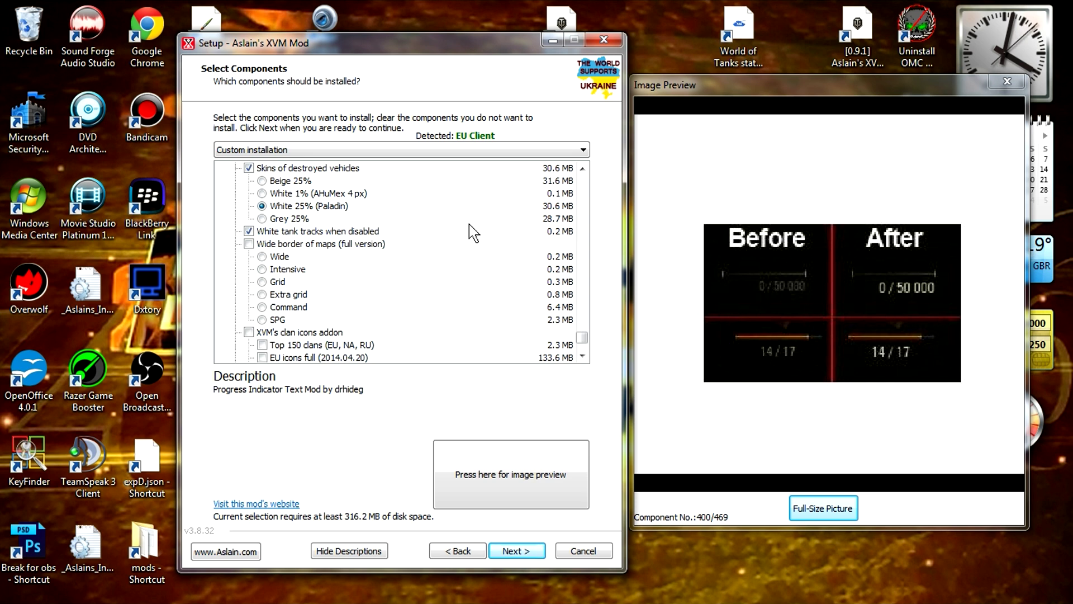
scroll(473, 233, "down", 5)
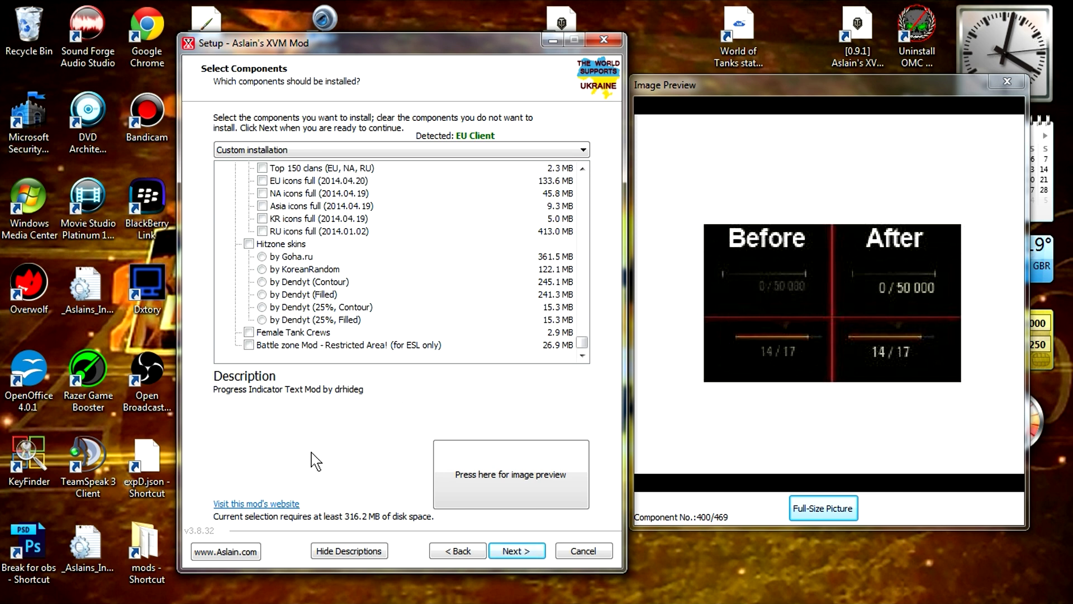
Step: Advance to Select Additional Tasks, keeping Clean install - FULL (clean up RES_MODS) selected
left_click(514, 549)
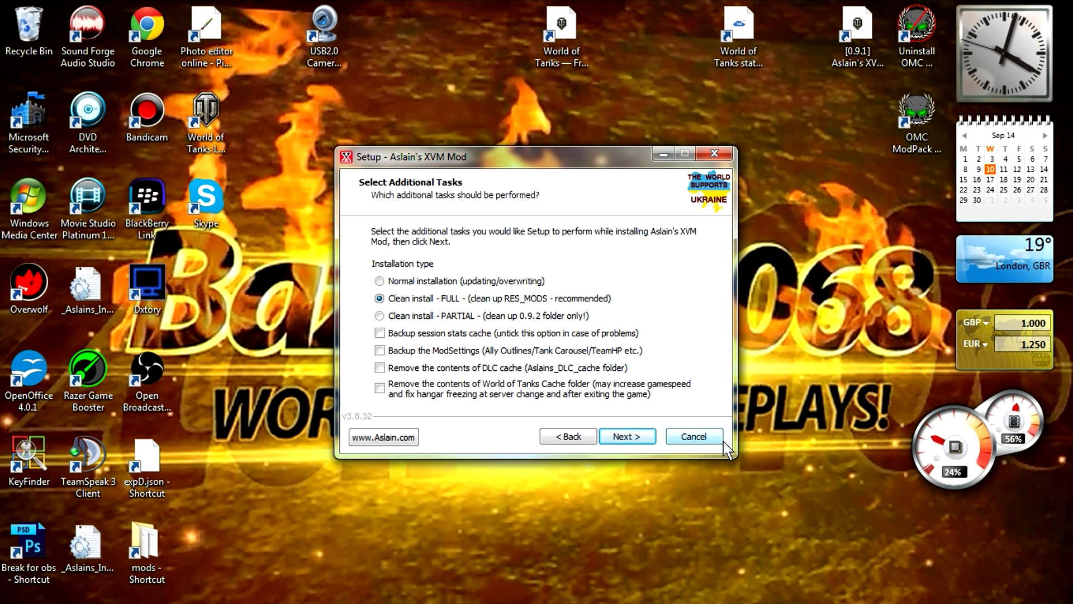
Step: Cancel the setup, bringing up the Exit Setup confirmation
left_click(693, 442)
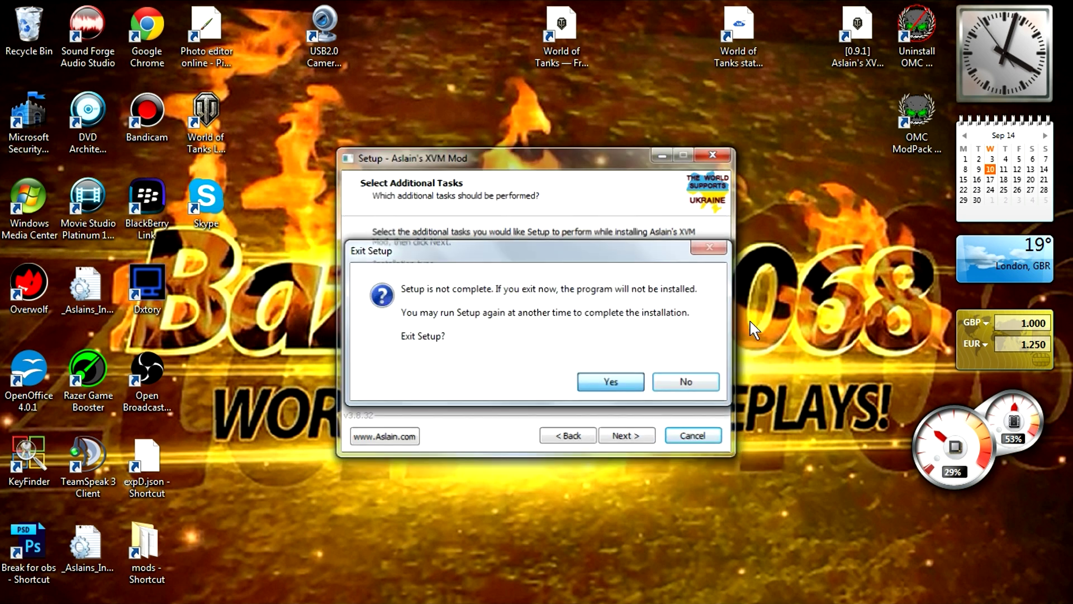